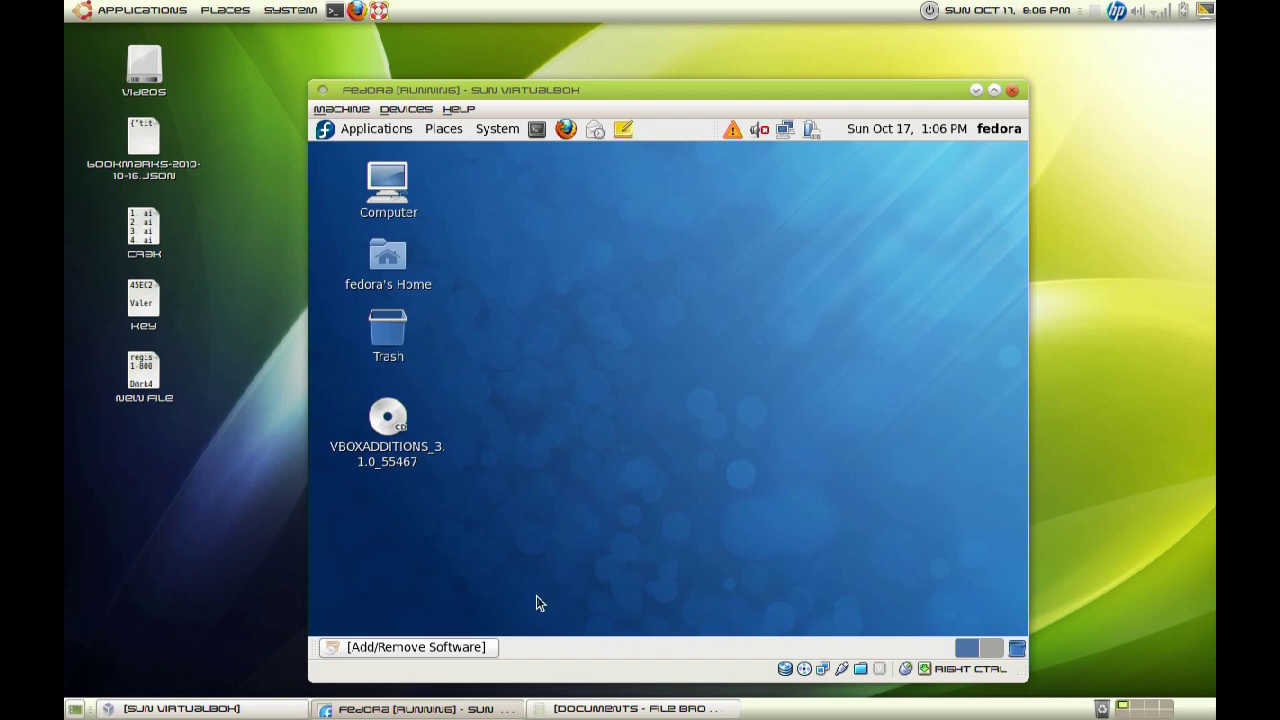
Step: Check the samba and system-config-samba packages among the server packages in Add/Remove Software, and close the package manager
{"action": "left_click", "coordinate": [474, 649]}
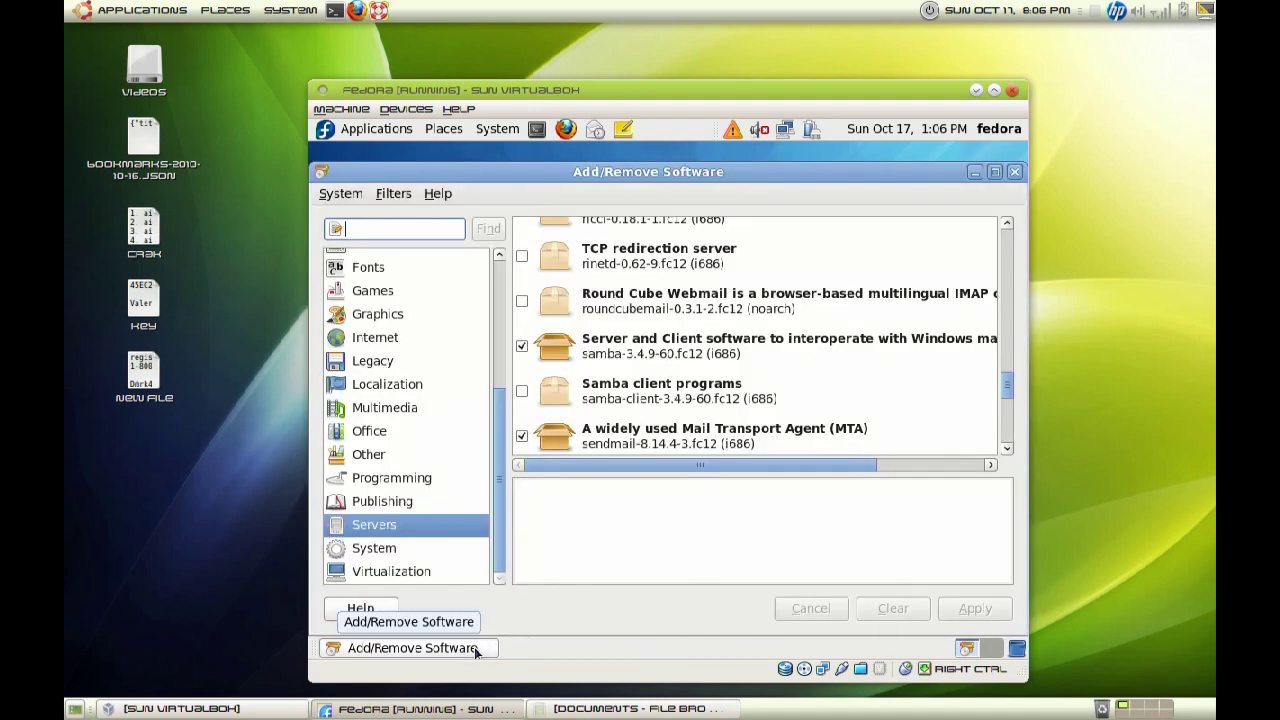
{"action": "left_click", "coordinate": [659, 344]}
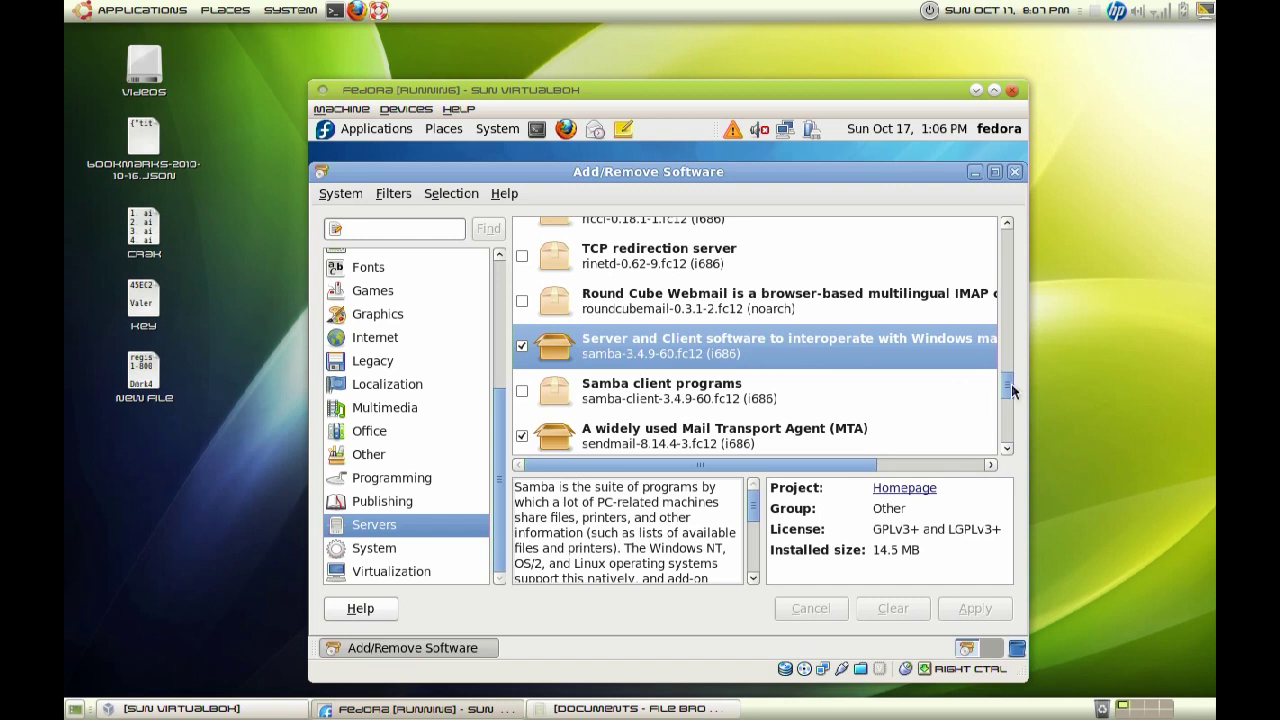
{"action": "left_click_drag", "start_coordinate": [1012, 386], "coordinate": [1010, 440]}
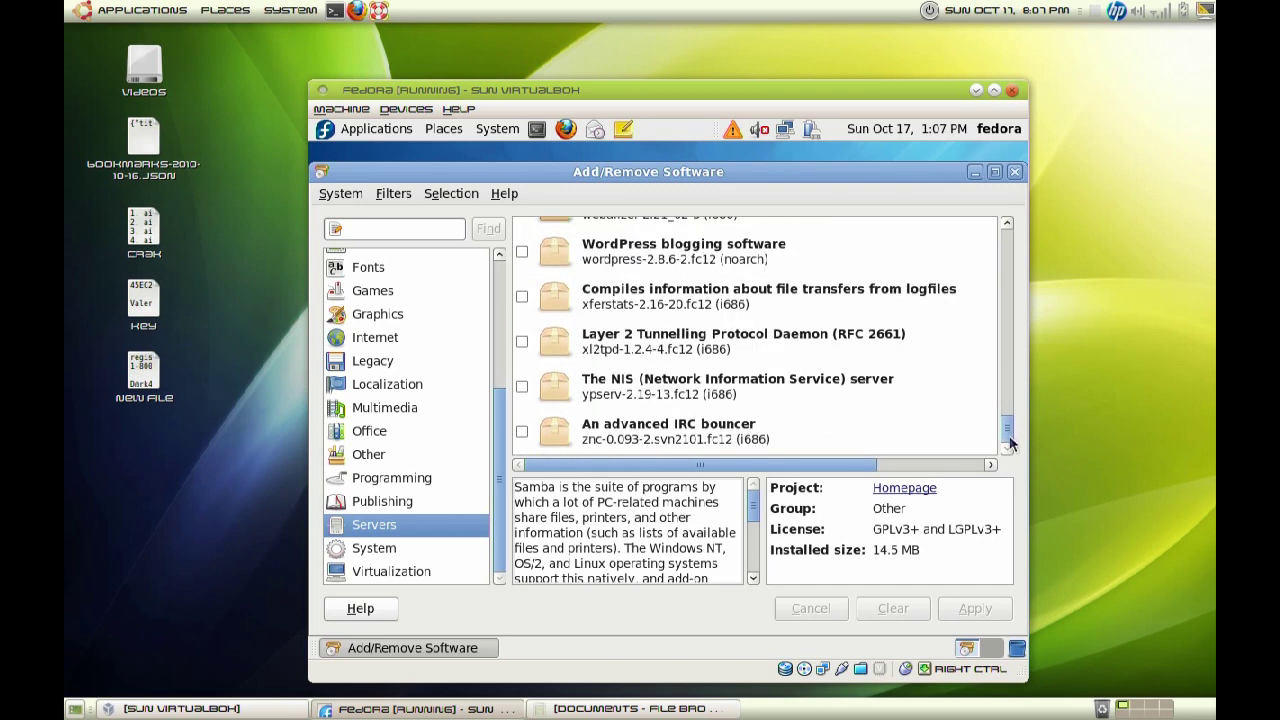
{"action": "scroll", "coordinate": [858, 402], "scroll_direction": "up", "scroll_amount": 2}
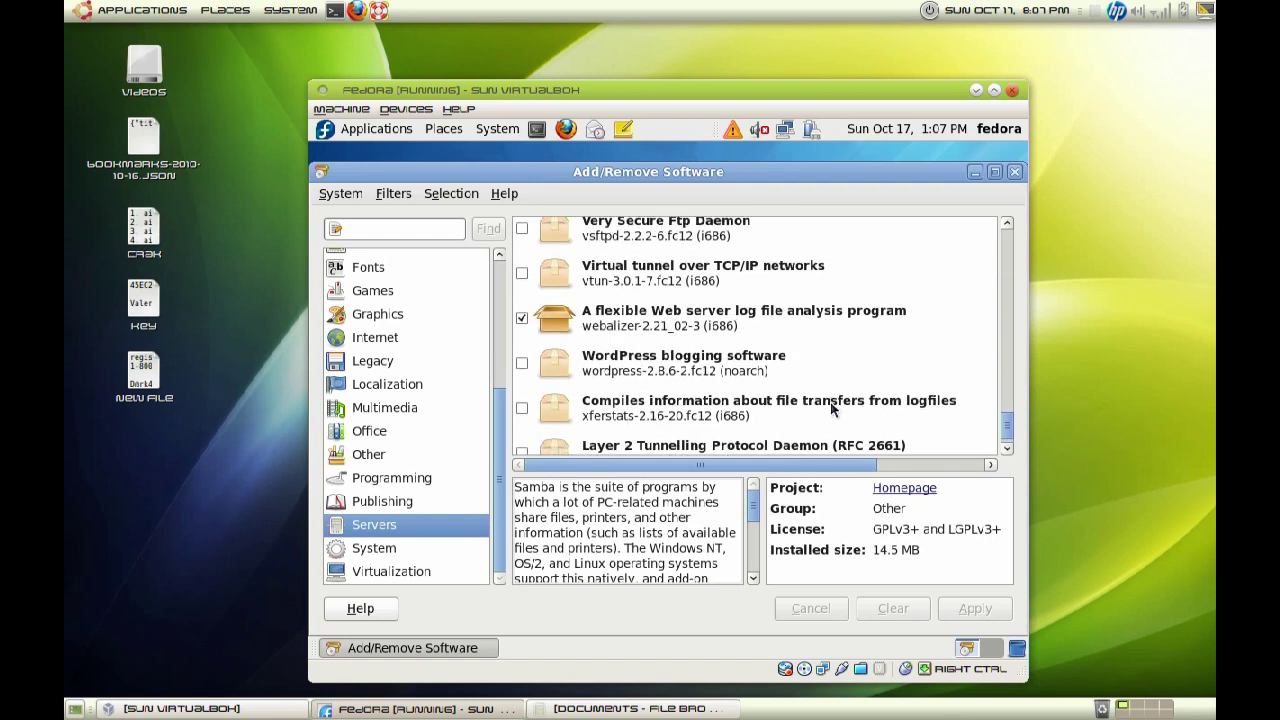
{"action": "scroll", "coordinate": [830, 401], "scroll_direction": "up", "scroll_amount": 2}
{"action": "scroll", "coordinate": [831, 408], "scroll_direction": "up", "scroll_amount": 4}
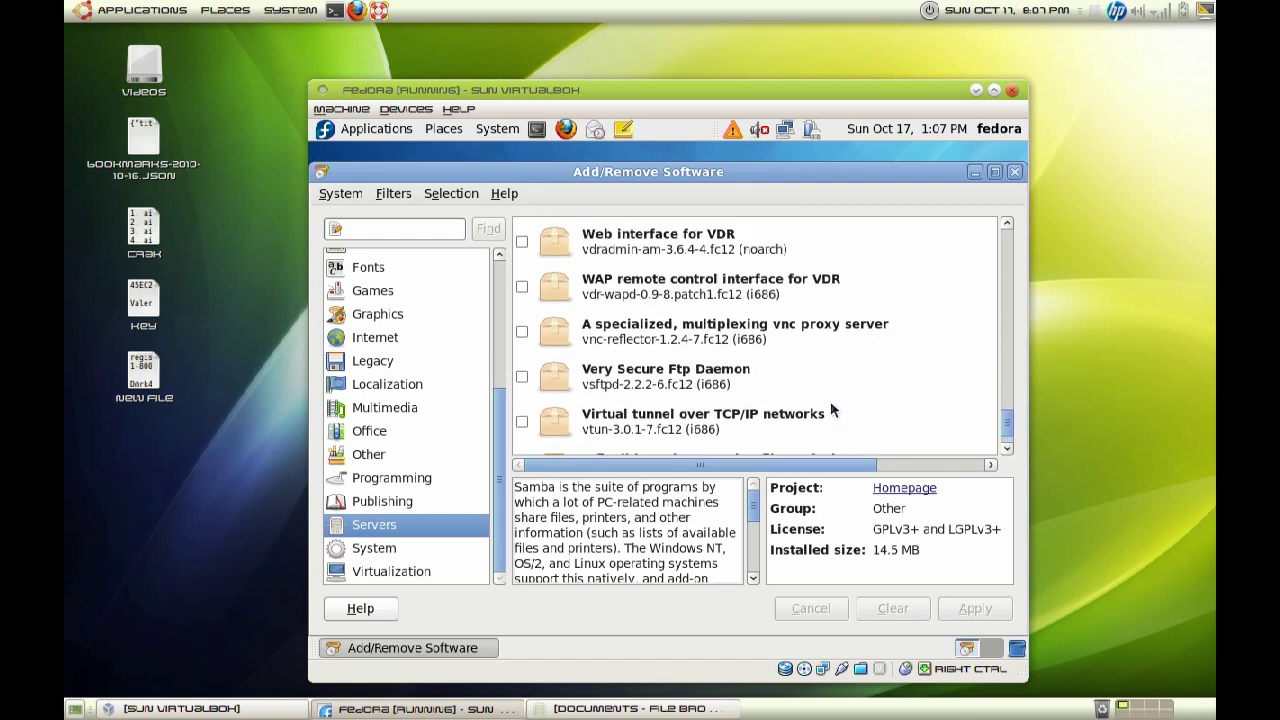
{"action": "scroll", "coordinate": [830, 408], "scroll_direction": "up", "scroll_amount": 6}
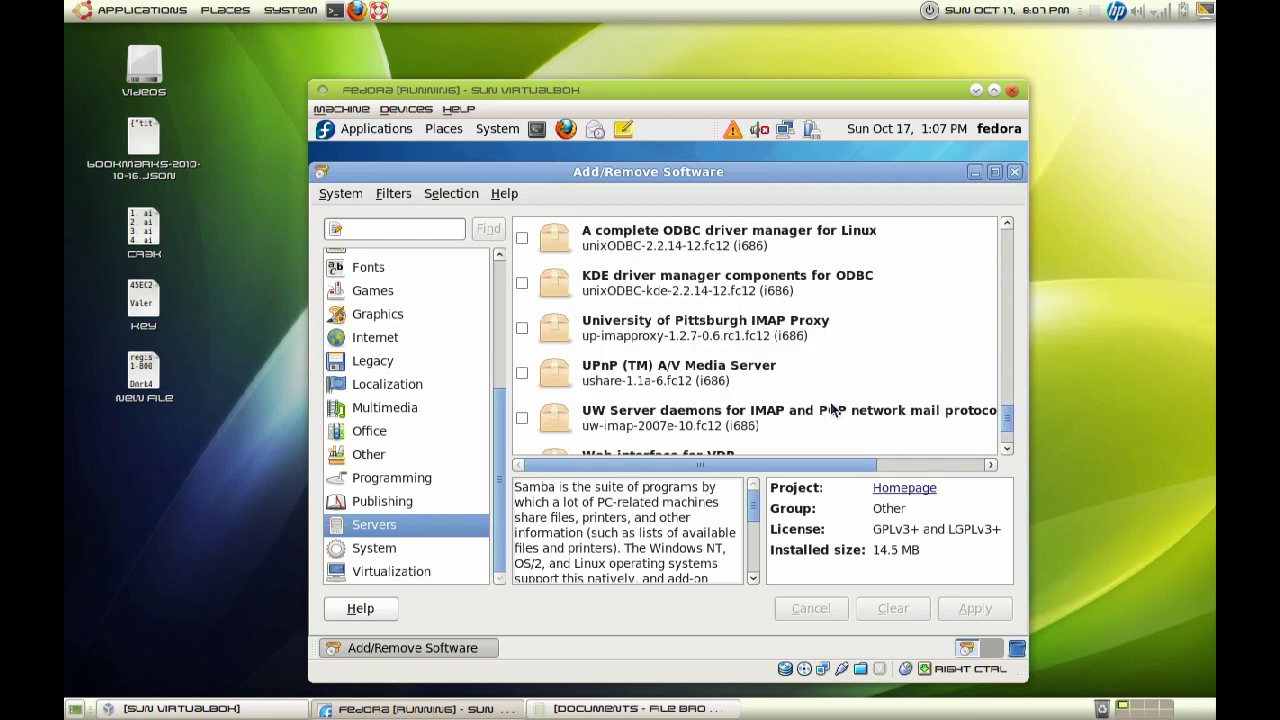
{"action": "scroll", "coordinate": [830, 408], "scroll_direction": "up", "scroll_amount": 6}
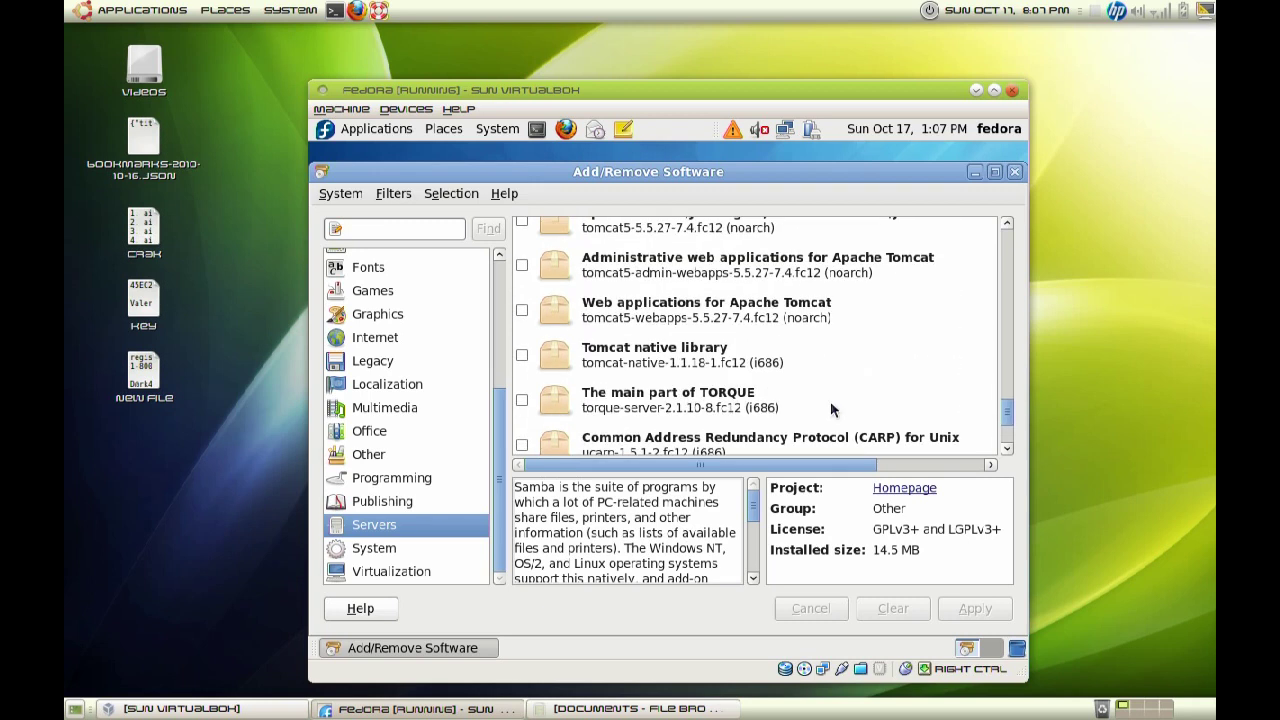
{"action": "scroll", "coordinate": [831, 408], "scroll_direction": "up", "scroll_amount": 7}
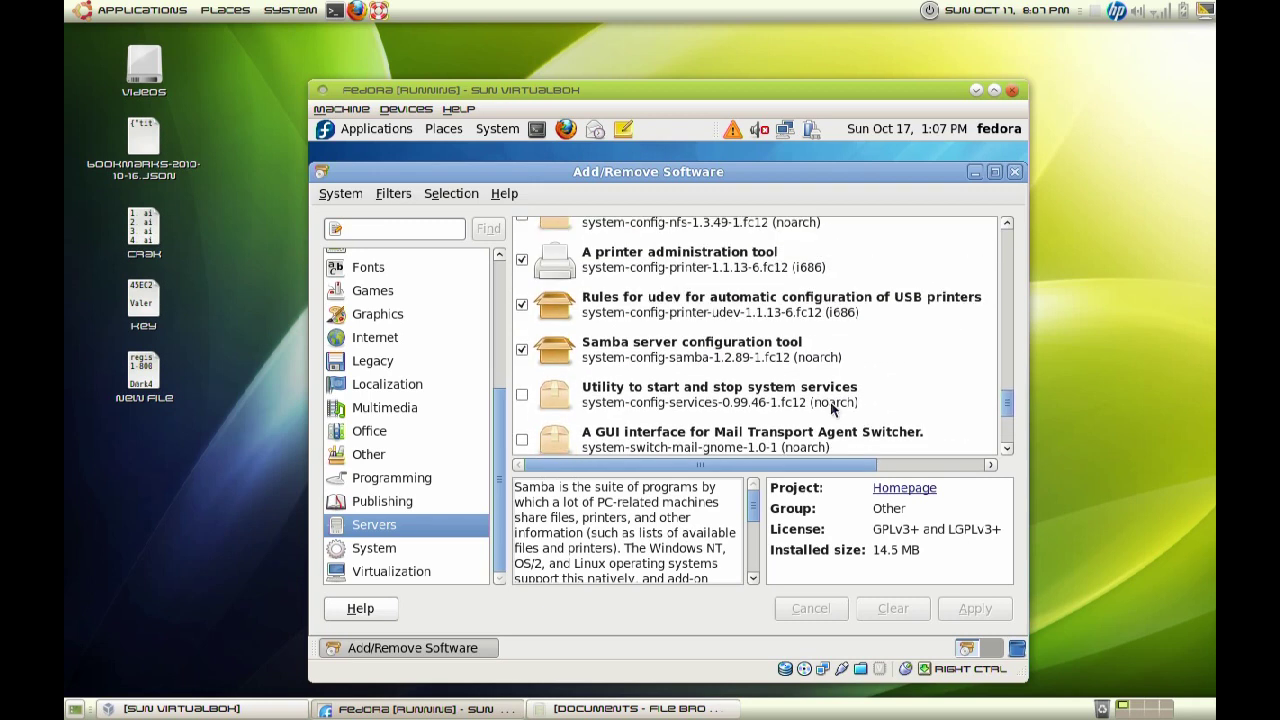
{"action": "left_click", "coordinate": [762, 358]}
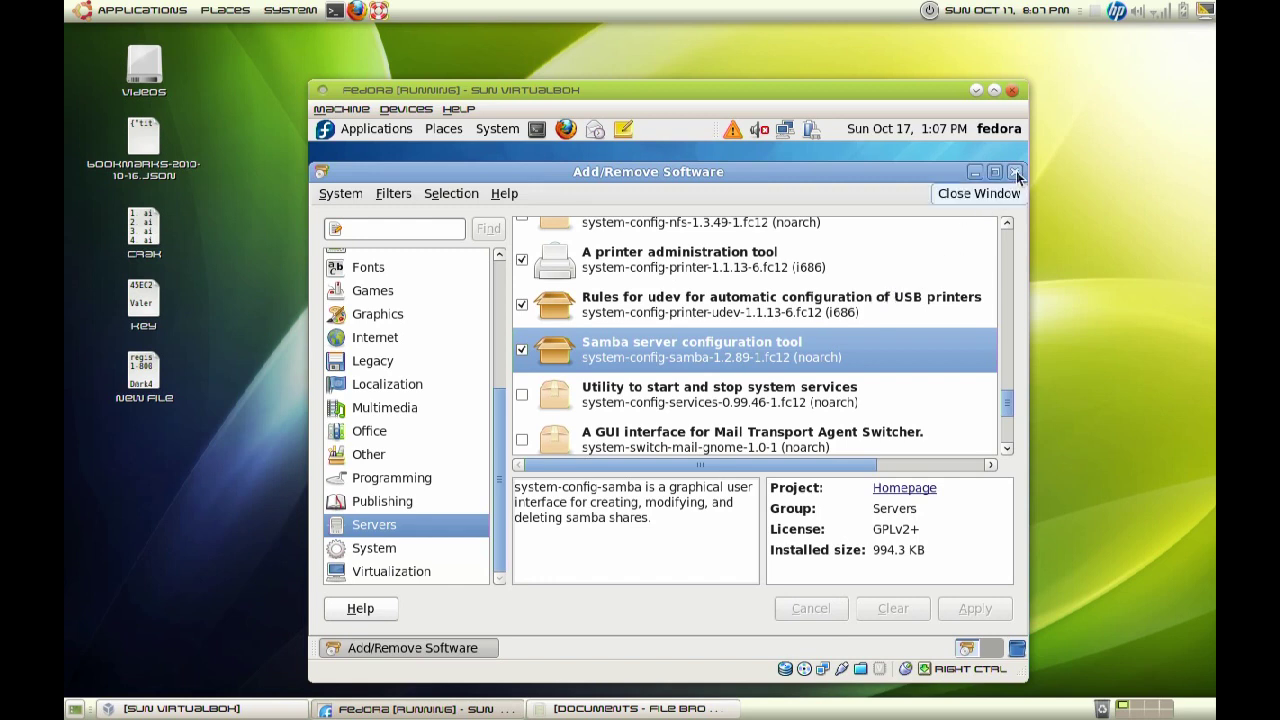
{"action": "left_click", "coordinate": [1016, 171]}
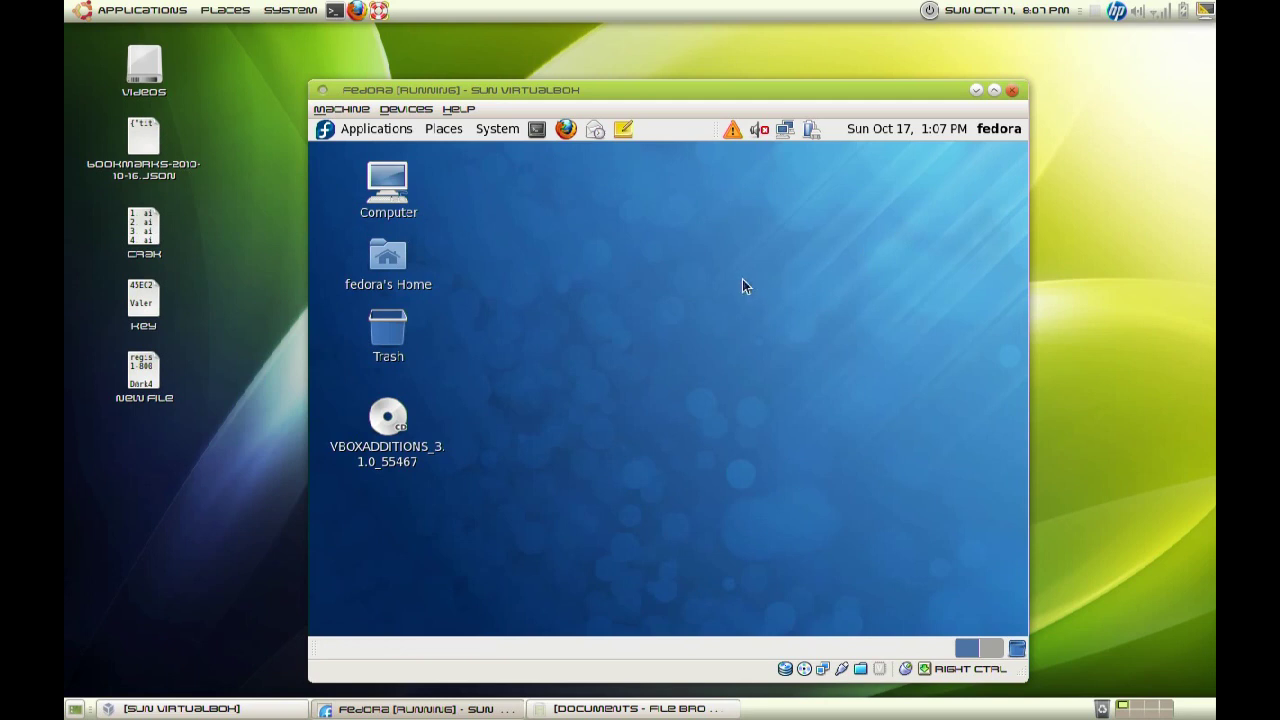
Step: Open the firewall configuration, dismiss its startup notice and authenticate with the root password
{"action": "left_click", "coordinate": [500, 134]}
{"action": "mouse_move", "coordinate": [520, 181]}
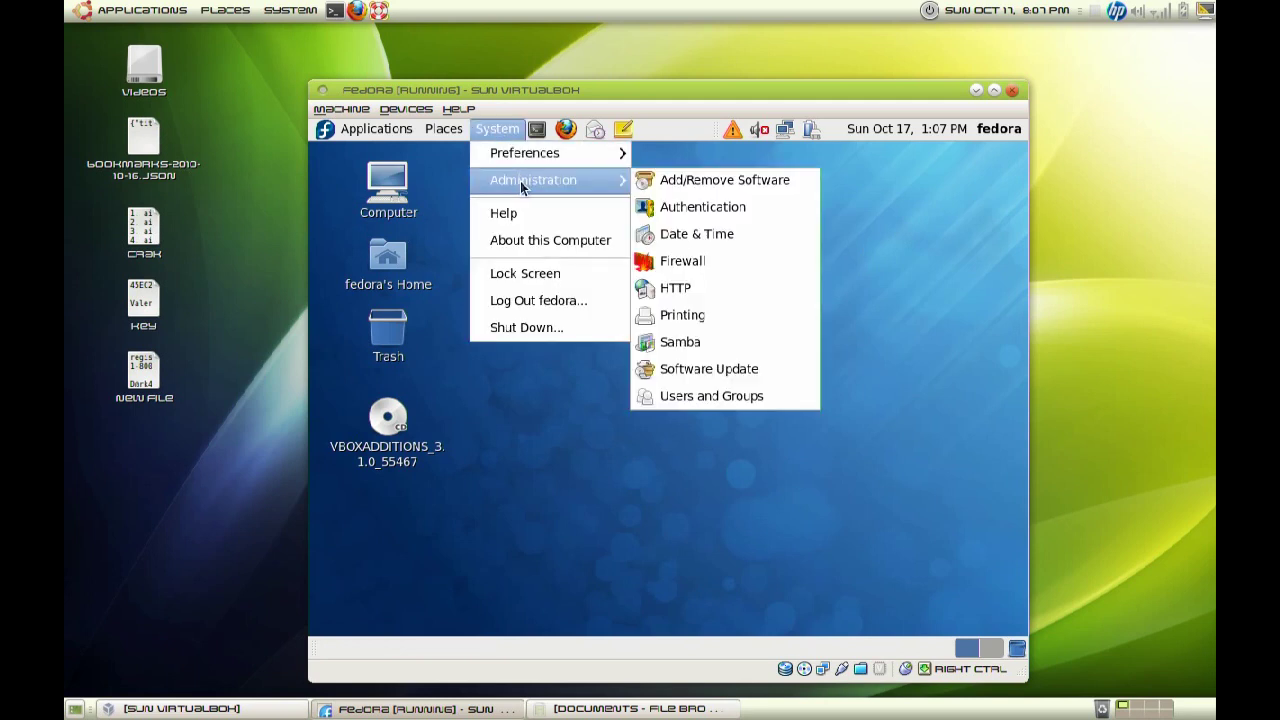
{"action": "left_click", "coordinate": [707, 262]}
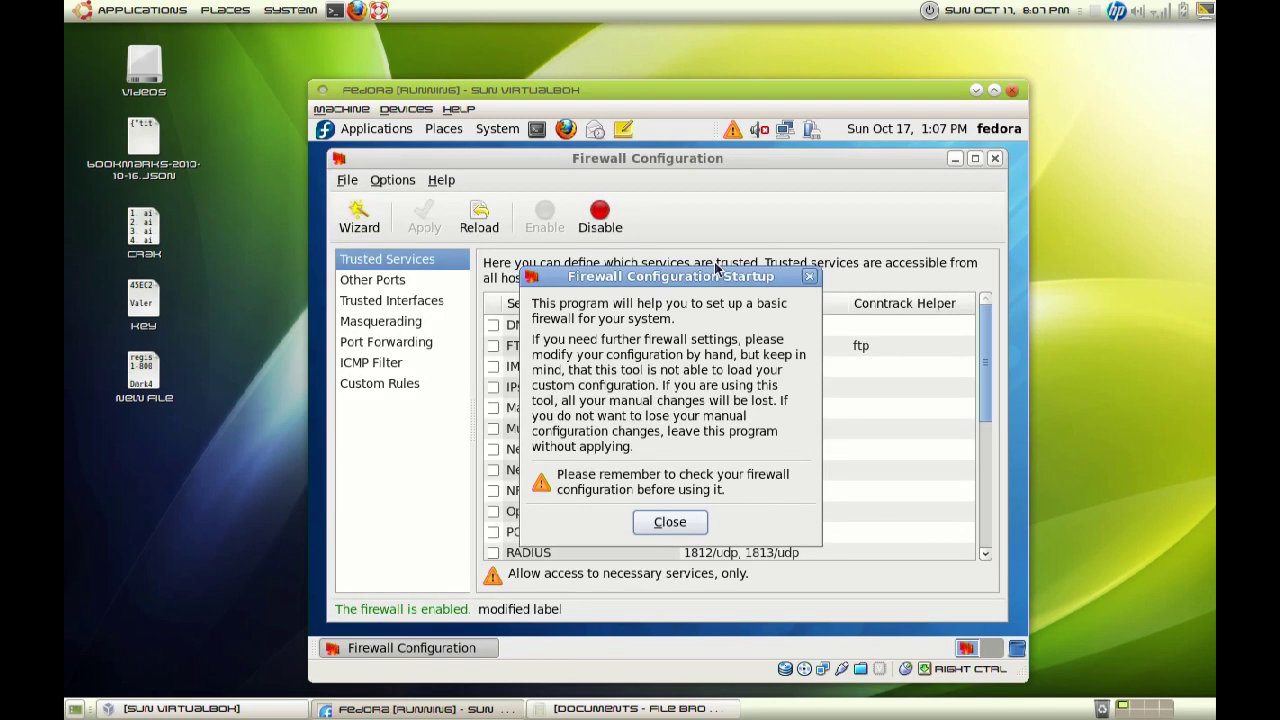
{"action": "left_click", "coordinate": [702, 522]}
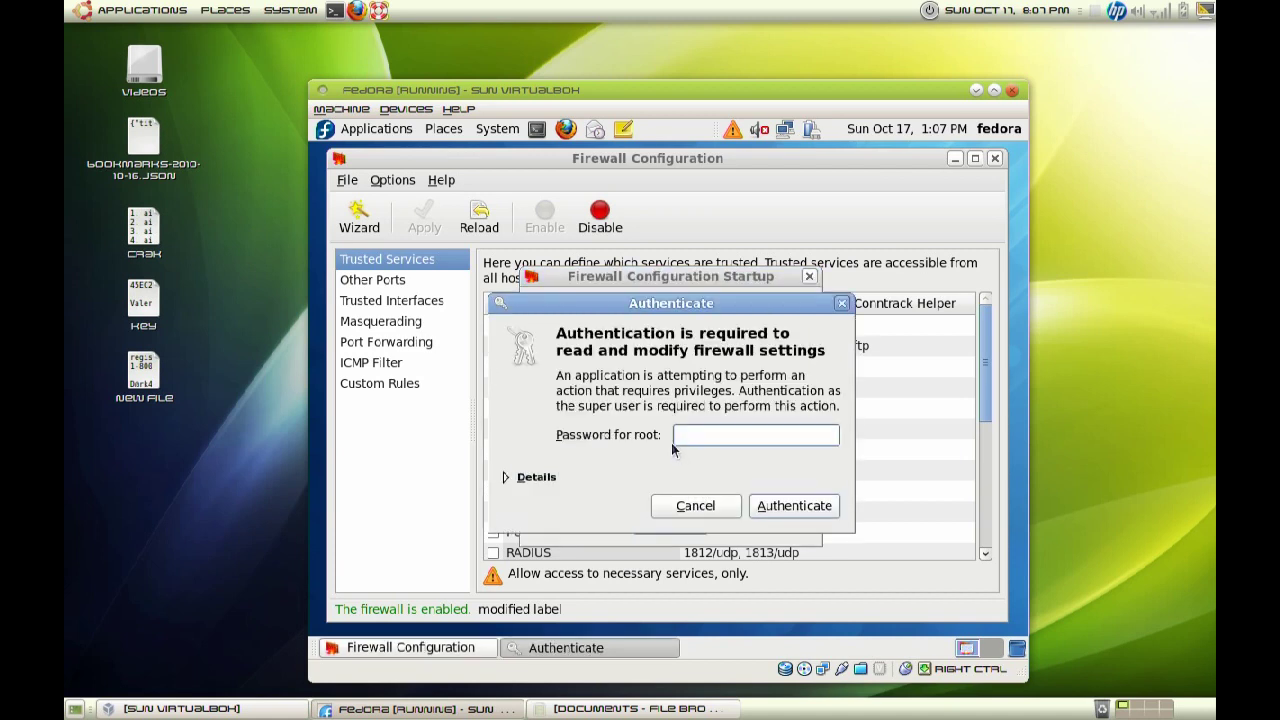
{"action": "type", "text": "•••••••••"}
{"action": "key", "text": "Return"}
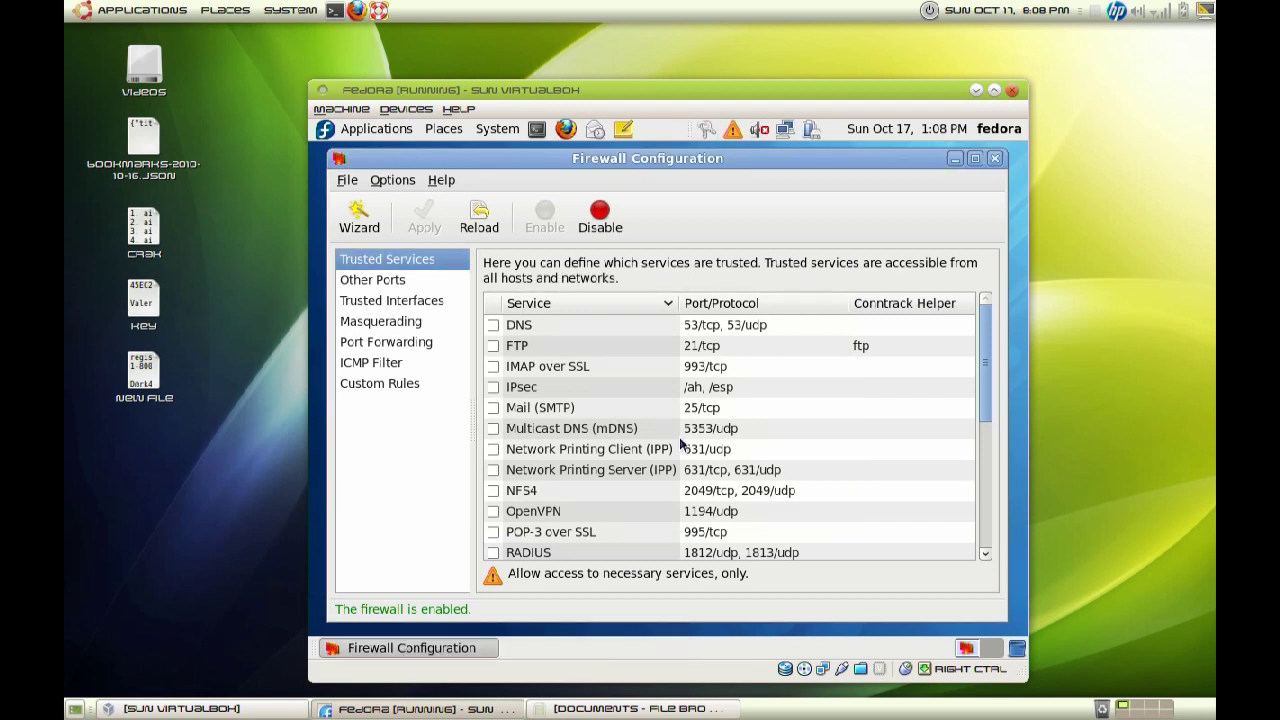
Step: Check the Samba entry and its ports in the firewall's trusted services, and close the firewall configuration
{"action": "scroll", "coordinate": [680, 444], "scroll_direction": "down", "scroll_amount": 1}
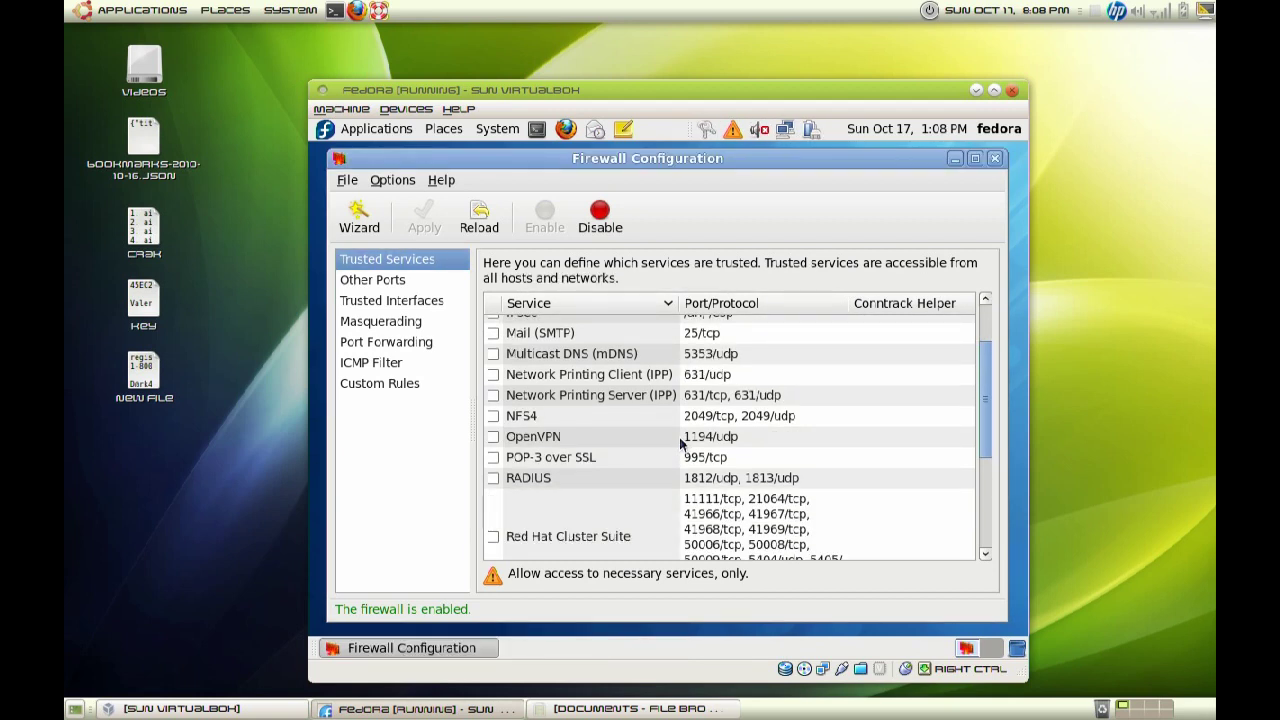
{"action": "scroll", "coordinate": [680, 444], "scroll_direction": "down", "scroll_amount": 2}
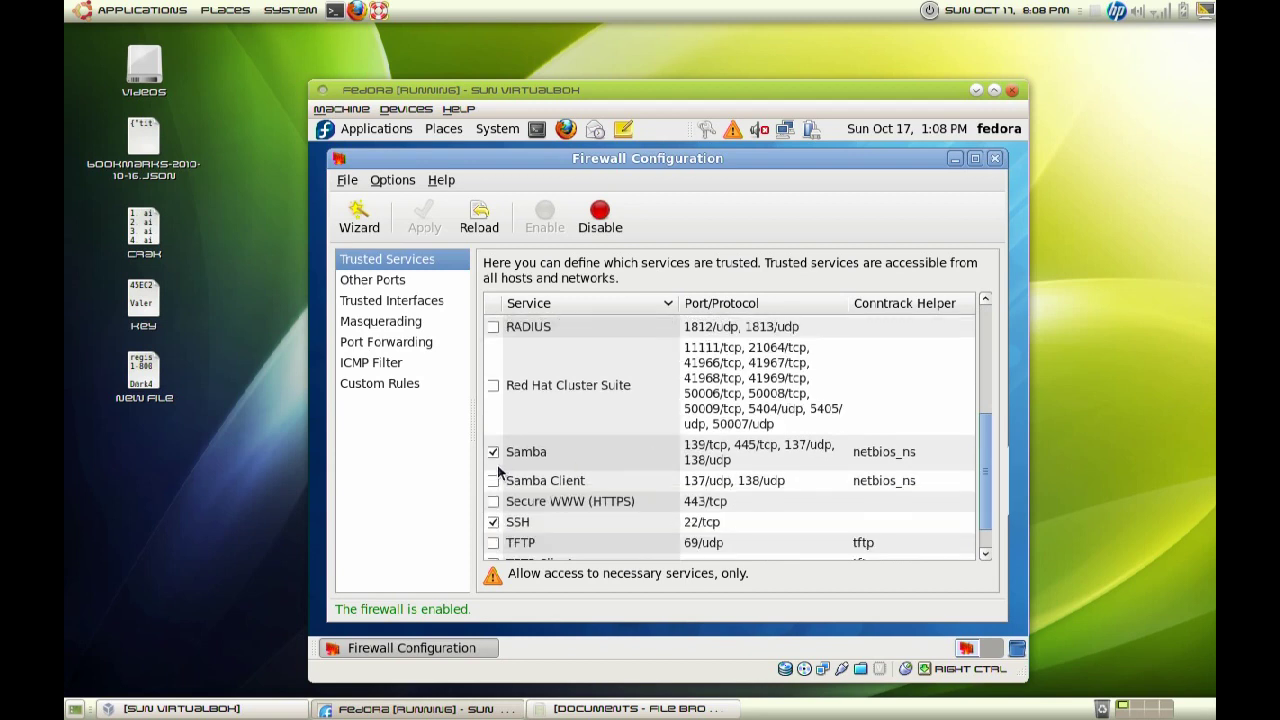
{"action": "mouse_move", "coordinate": [609, 450]}
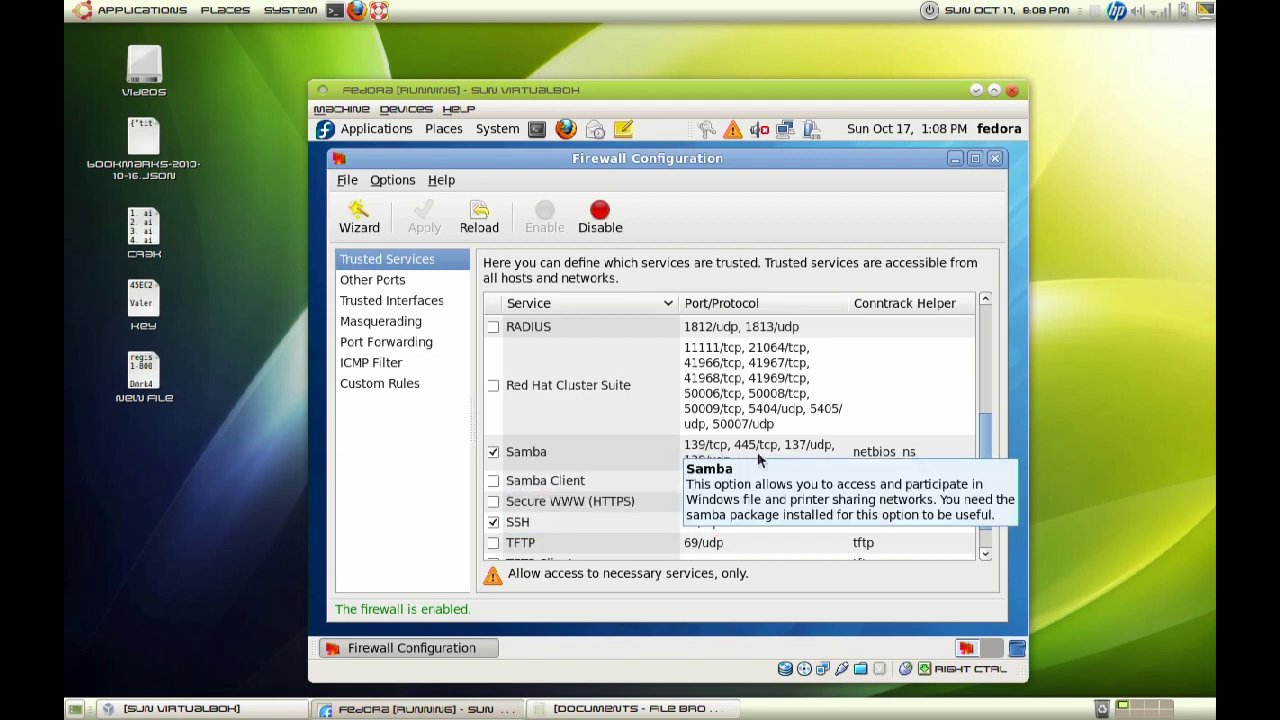
{"action": "mouse_move", "coordinate": [703, 510]}
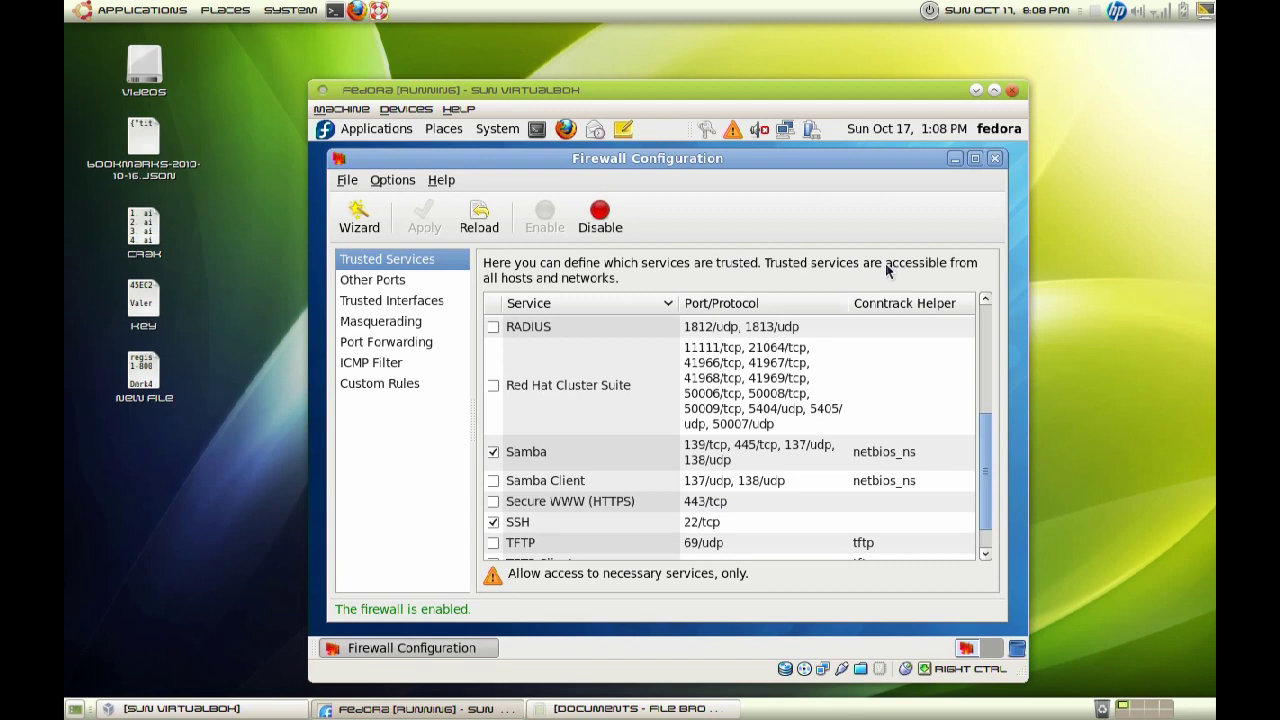
{"action": "left_click", "coordinate": [996, 160]}
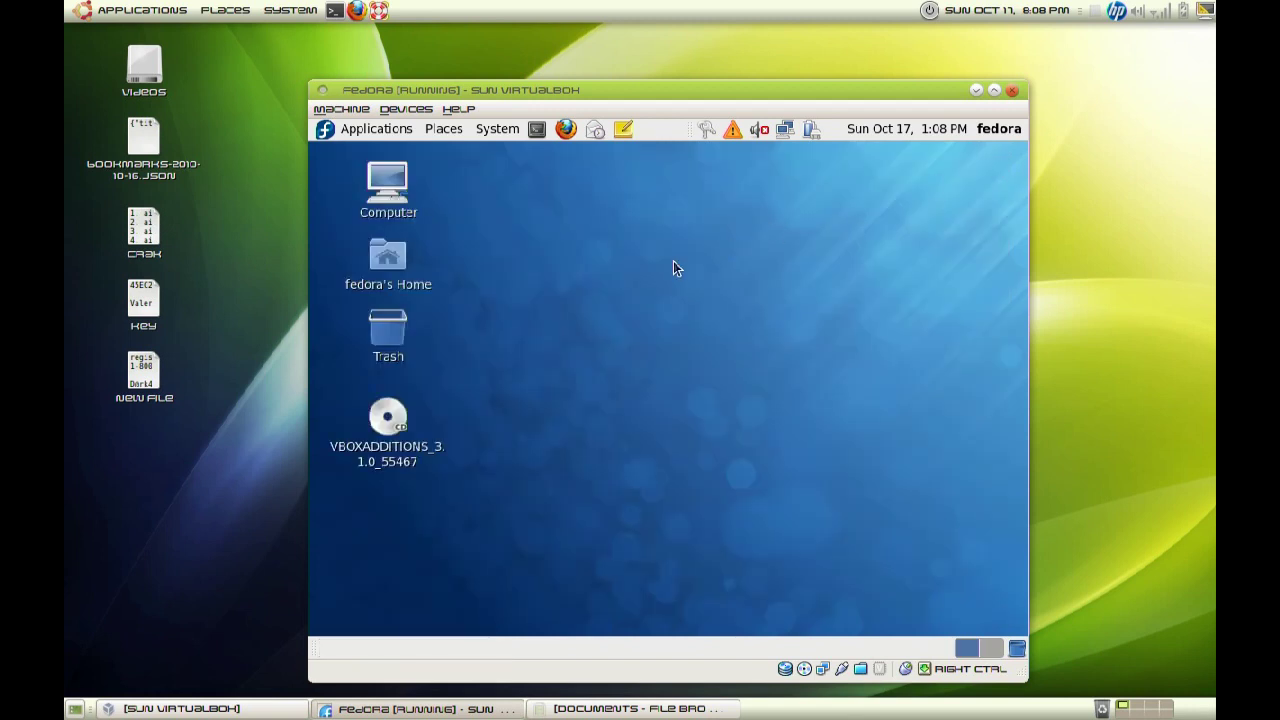
Step: Open a terminal and switch to the root account with su -, entering the root password
{"action": "left_click", "coordinate": [537, 131]}
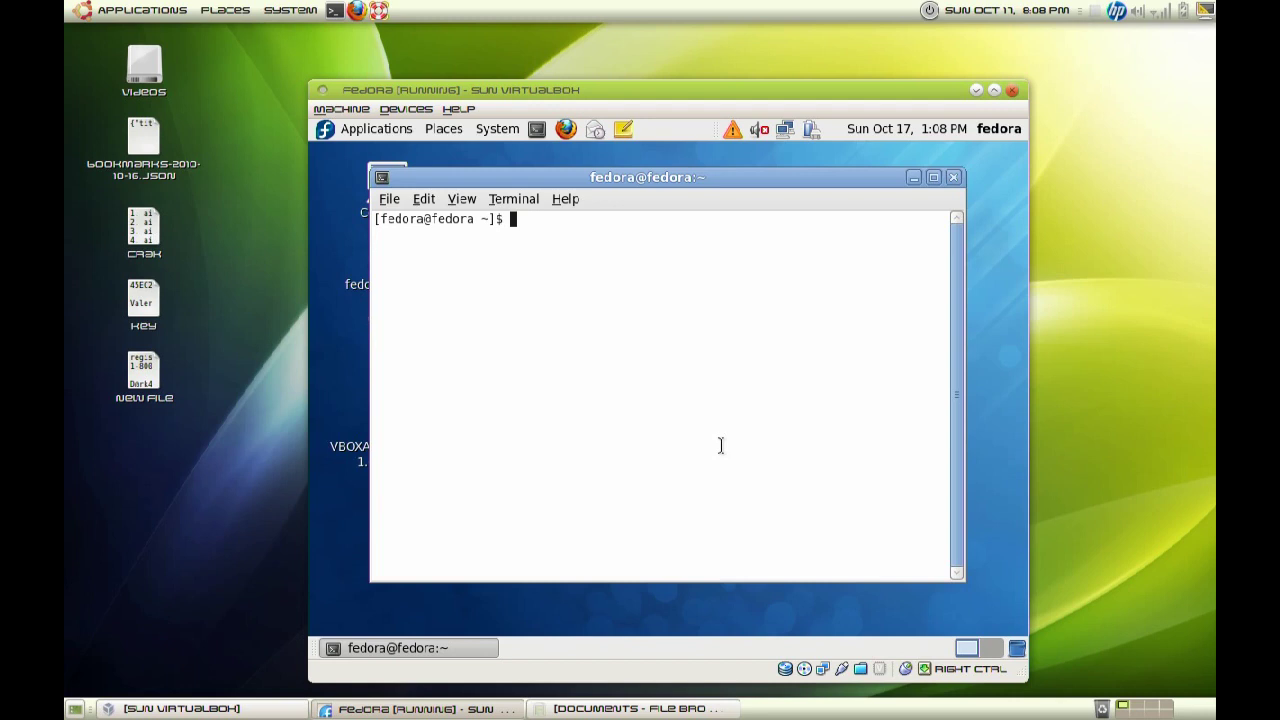
{"action": "type", "text": "su -"}
{"action": "key", "text": "Return"}
{"action": "key", "text": "Return"}
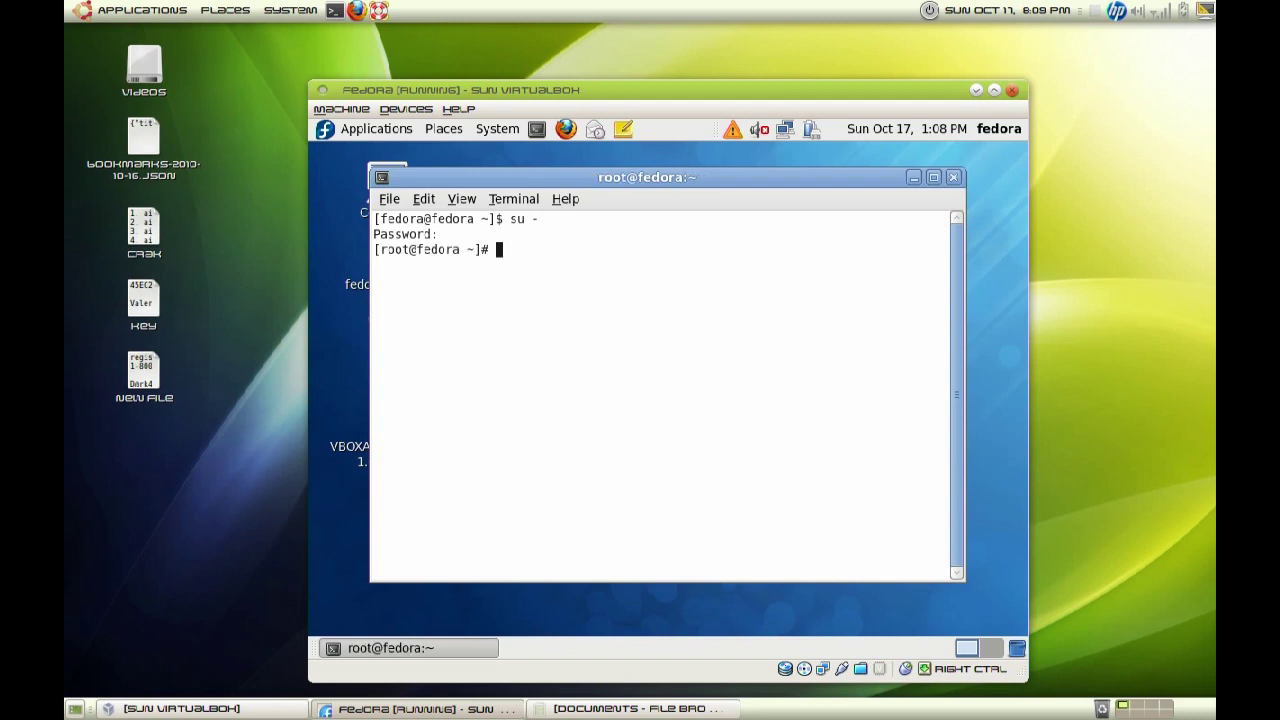
Step: Write the command setsebool -P samba_home_dirs on without running it, and erase the boolean name and value
{"action": "type", "text": "setsebool -P samba_ho"}
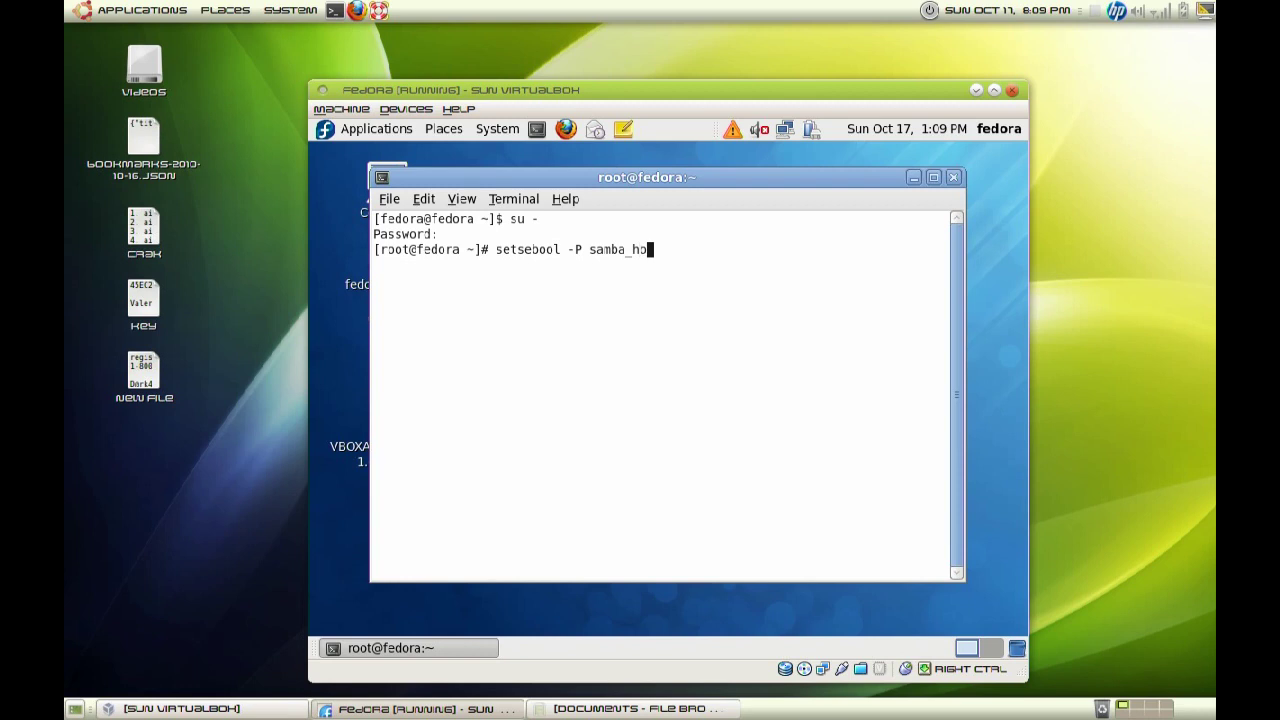
{"action": "type", "text": "me"}
{"action": "type", "text": "_"}
{"action": "type", "text": "dirs"}
{"action": "type", "text": " on"}
{"action": "key", "text": "BackSpace"}
{"action": "key", "text": "BackSpace"}
{"action": "key", "text": "BackSpace"}
{"action": "key", "text": "BackSpace"}
{"action": "key", "text": "BackSpace"}
{"action": "key", "text": "BackSpace"}
{"action": "key", "text": "BackSpace"}
{"action": "key", "text": "BackSpace"}
{"action": "key", "text": "BackSpace"}
{"action": "key", "text": "BackSpace"}
{"action": "key", "text": "BackSpace"}
{"action": "key", "text": "BackSpace"}
{"action": "key", "text": "BackSpace"}
{"action": "key", "text": "BackSpace"}
{"action": "key", "text": "BackSpace"}
{"action": "key", "text": "BackSpace"}
{"action": "key", "text": "BackSpace"}
{"action": "key", "text": "BackSpace"}
Step: Complete the setsebool -P command with samba_domain_controller on without running it, and clear the whole command line
{"action": "type", "text": "samba_domain_controller "}
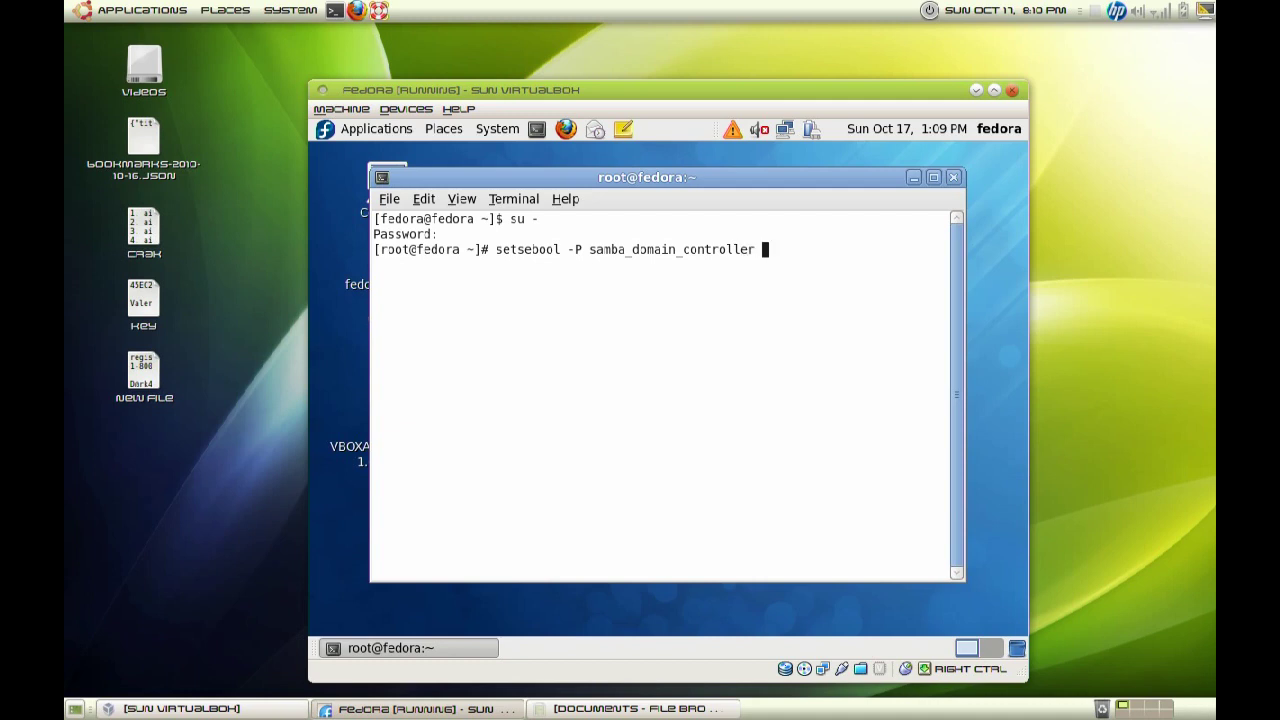
{"action": "type", "text": "on"}
{"action": "key", "text": "BackSpace"}
{"action": "key", "text": "BackSpace"}
{"action": "key", "text": "BackSpace"}
{"action": "key", "text": "BackSpace"}
{"action": "key", "text": "BackSpace"}
{"action": "key", "text": "BackSpace"}
{"action": "key", "text": "BackSpace"}
{"action": "key", "text": "BackSpace"}
{"action": "key", "text": "BackSpace"}
{"action": "key", "text": "BackSpace"}
{"action": "key", "text": "BackSpace"}
{"action": "key", "text": "BackSpace"}
{"action": "key", "text": "BackSpace"}
{"action": "key", "text": "BackSpace"}
{"action": "key", "text": "BackSpace"}
{"action": "key", "text": "BackSpace"}
{"action": "key", "text": "BackSpace"}
{"action": "key", "text": "BackSpace"}
{"action": "key", "text": "BackSpace"}
{"action": "key", "text": "BackSpace"}
{"action": "key", "text": "BackSpace"}
{"action": "key", "text": "BackSpace"}
{"action": "key", "text": "BackSpace"}
{"action": "key", "text": "BackSpace"}
{"action": "key", "text": "BackSpace"}
{"action": "key", "text": "BackSpace"}
{"action": "key", "text": "BackSpace"}
{"action": "key", "text": "BackSpace"}
{"action": "key", "text": "BackSpace"}
{"action": "key", "text": "BackSpace"}
{"action": "key", "text": "BackSpace"}
{"action": "key", "text": "BackSpace"}
{"action": "key", "text": "BackSpace"}
{"action": "key", "text": "BackSpace"}
{"action": "key", "text": "BackSpace"}
{"action": "key", "text": "BackSpace"}
{"action": "key", "text": "BackSpace"}
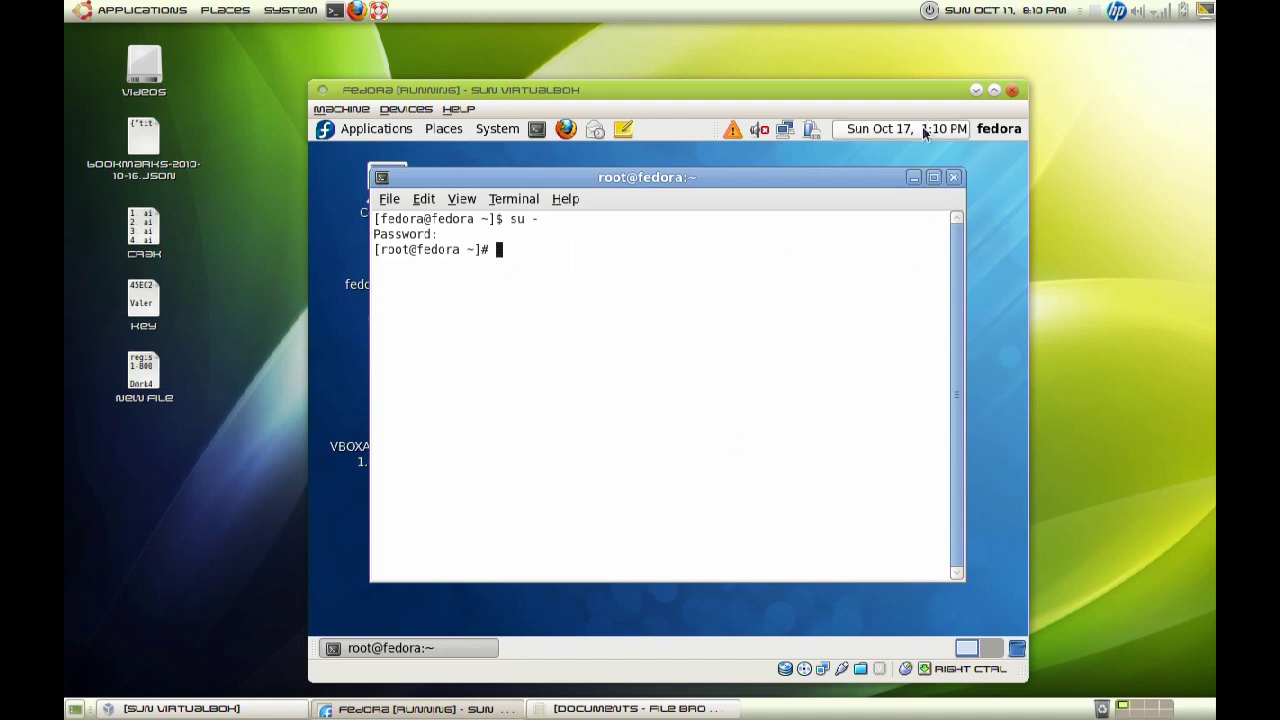
Step: Minimize the terminal, open the Samba server configuration tool and authenticate with the root password
{"action": "left_click", "coordinate": [914, 177]}
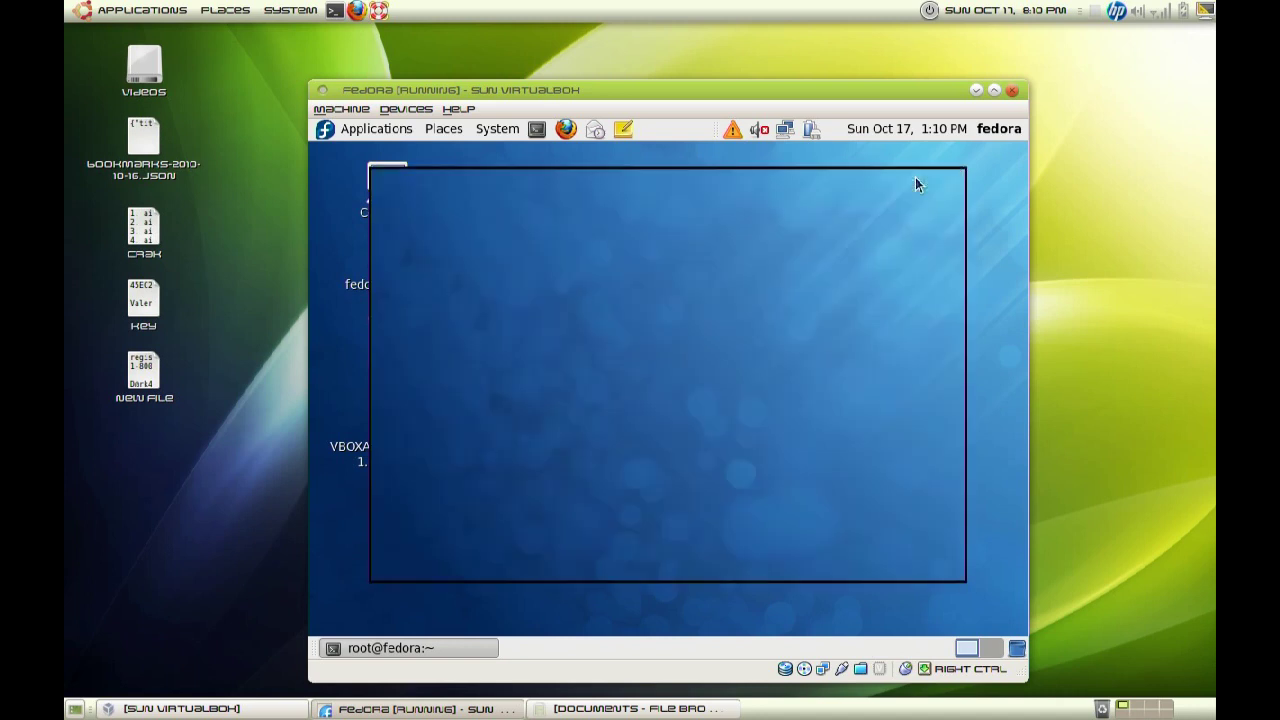
{"action": "left_click", "coordinate": [511, 129]}
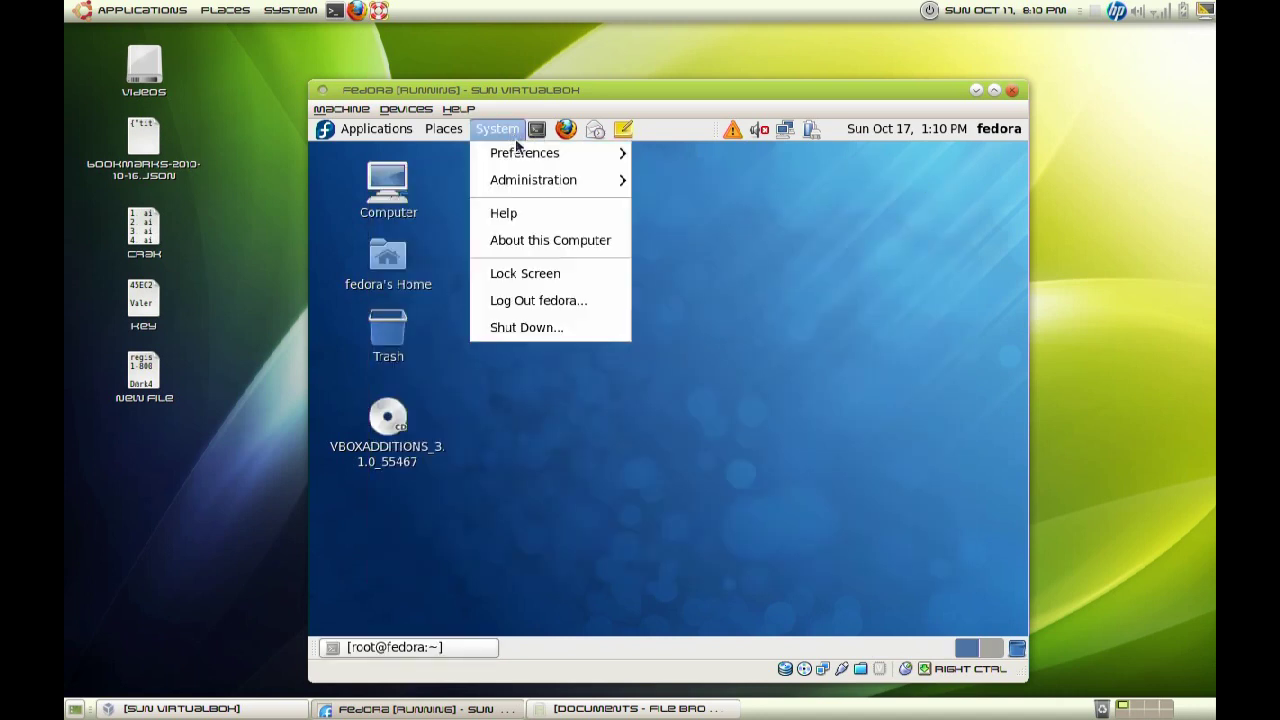
{"action": "mouse_move", "coordinate": [521, 180]}
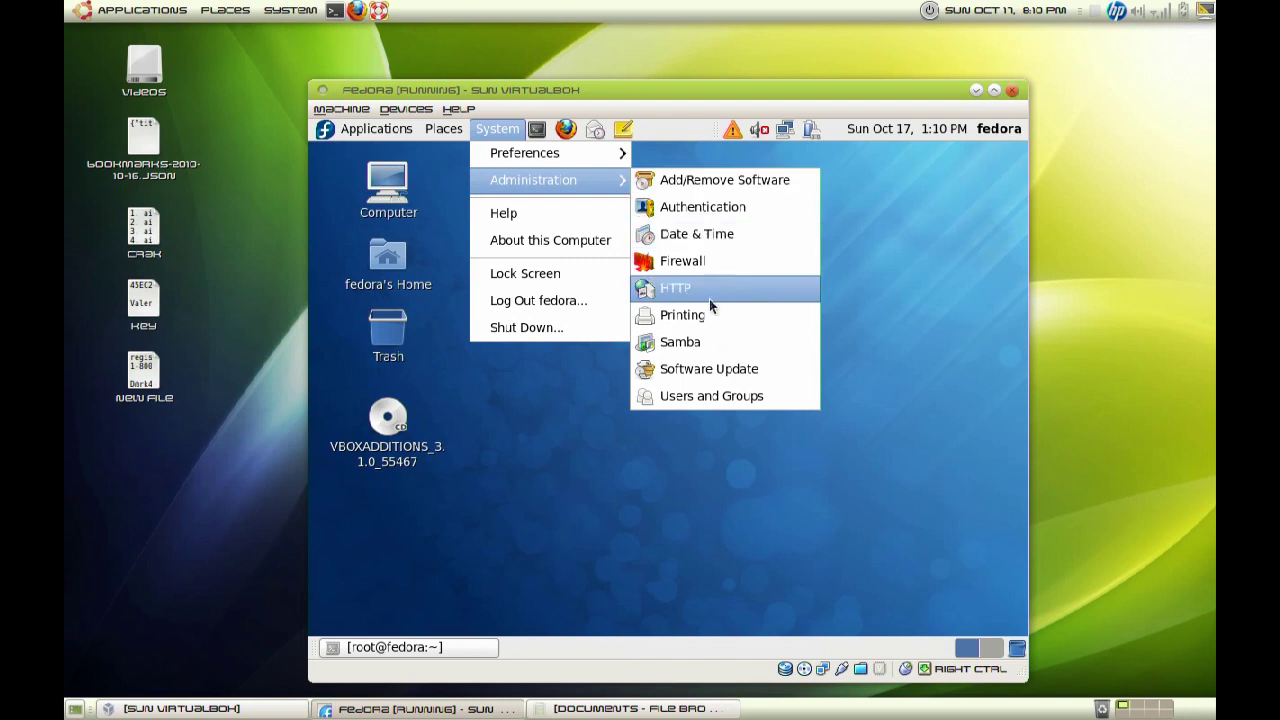
{"action": "left_click", "coordinate": [705, 350]}
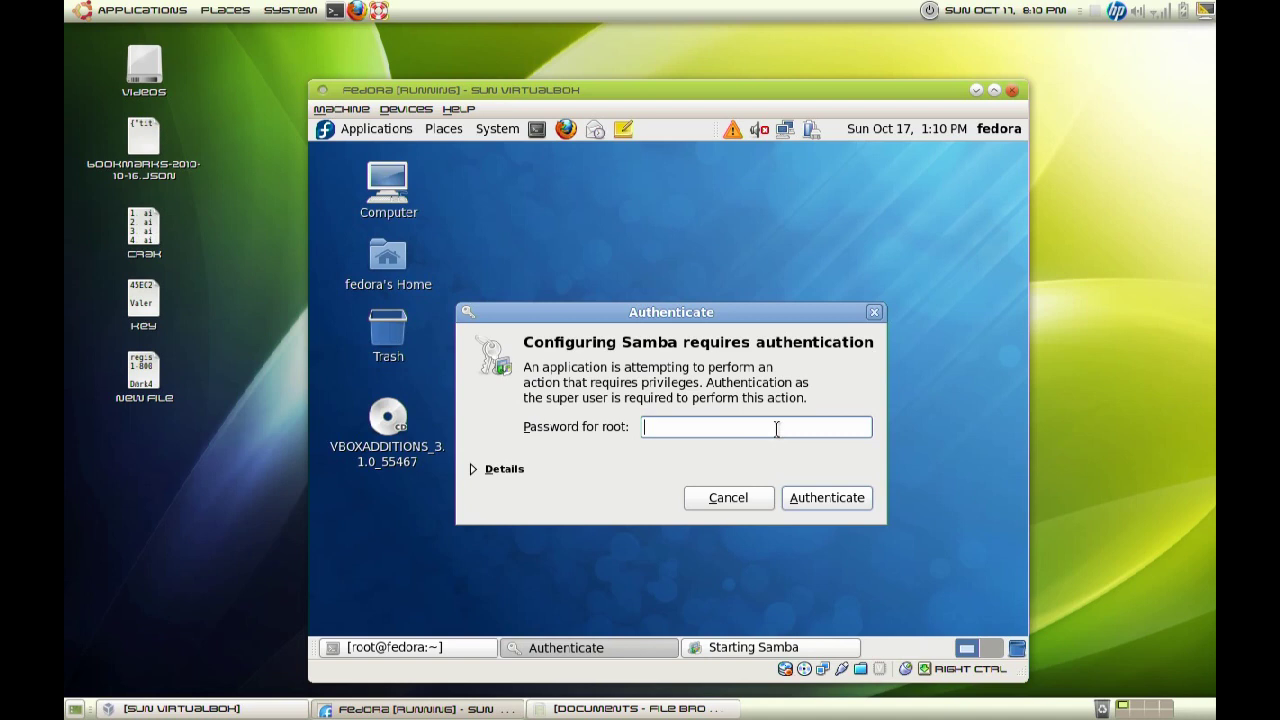
{"action": "type", "text": "•••••••••"}
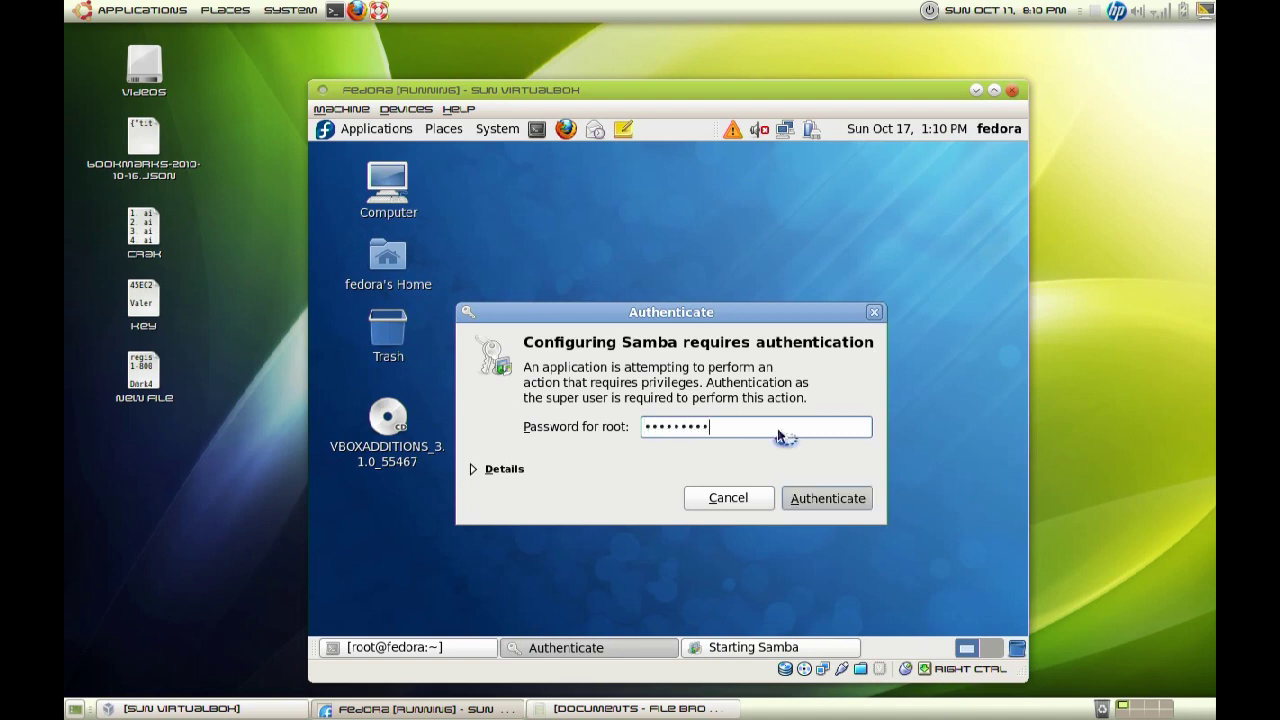
{"action": "key", "text": "Return"}
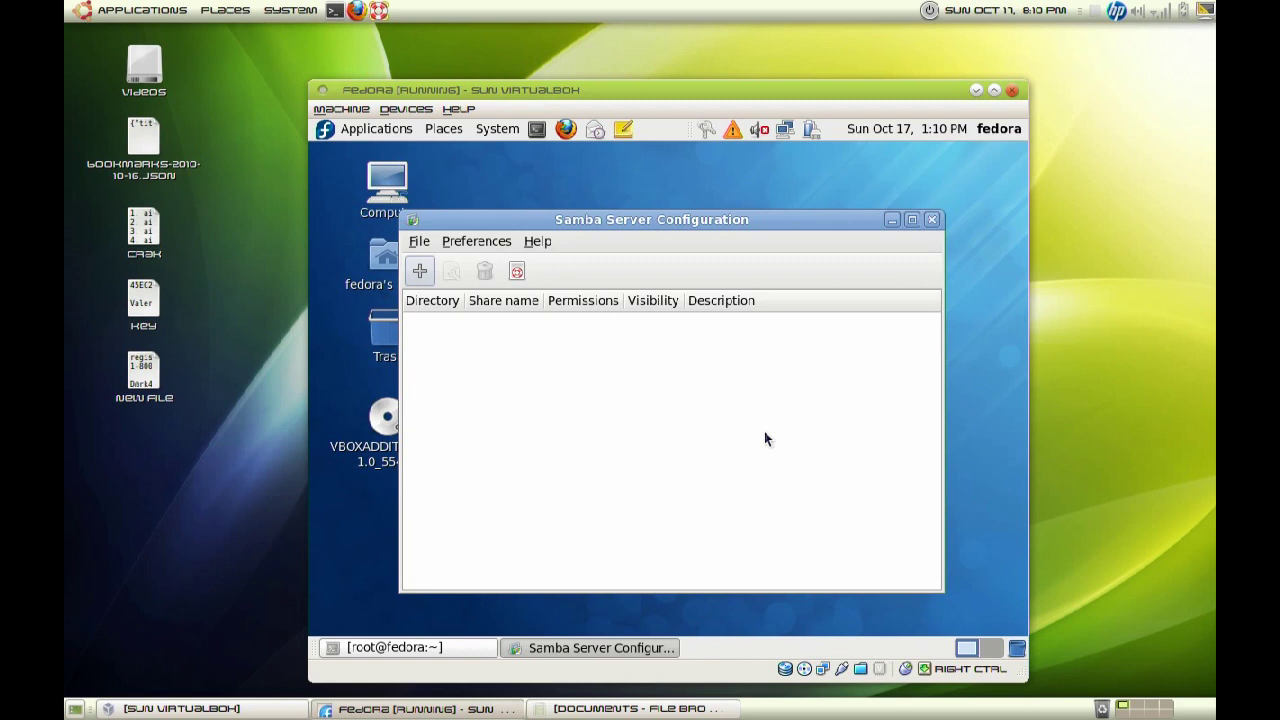
Step: Review the workgroup and security options in the Samba server settings, and accept them
{"action": "left_click", "coordinate": [474, 244]}
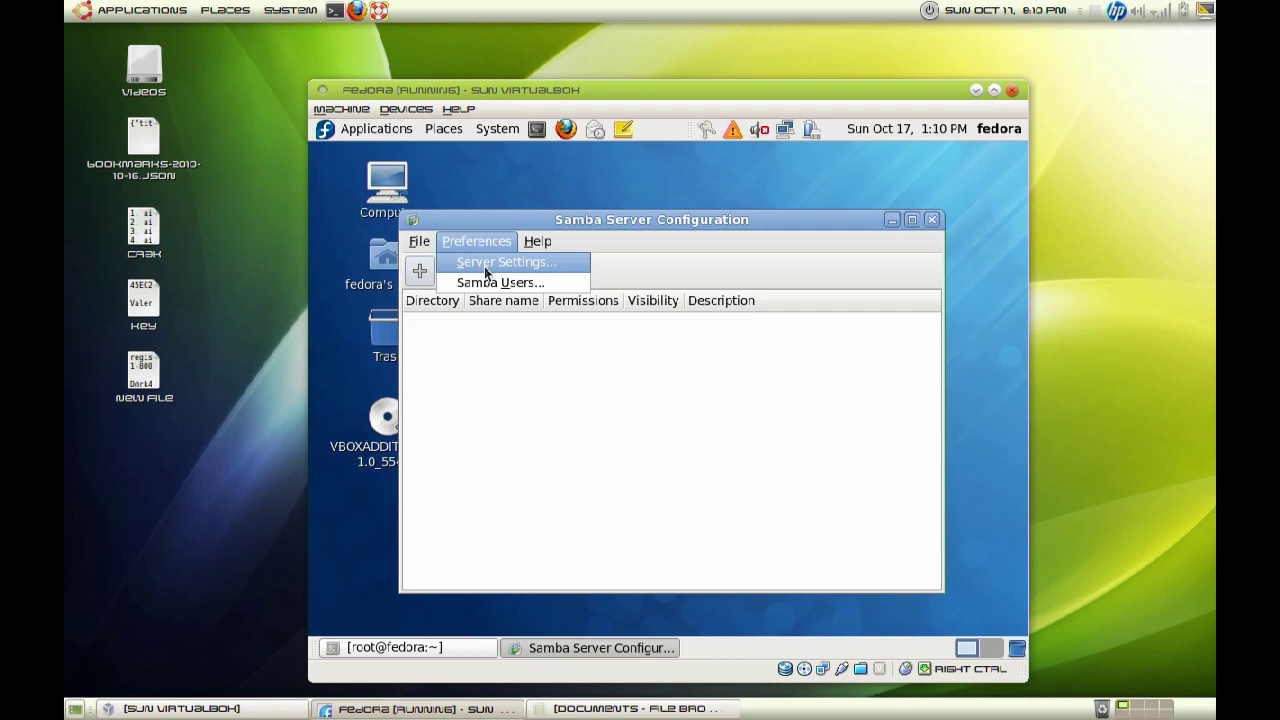
{"action": "left_click", "coordinate": [484, 266]}
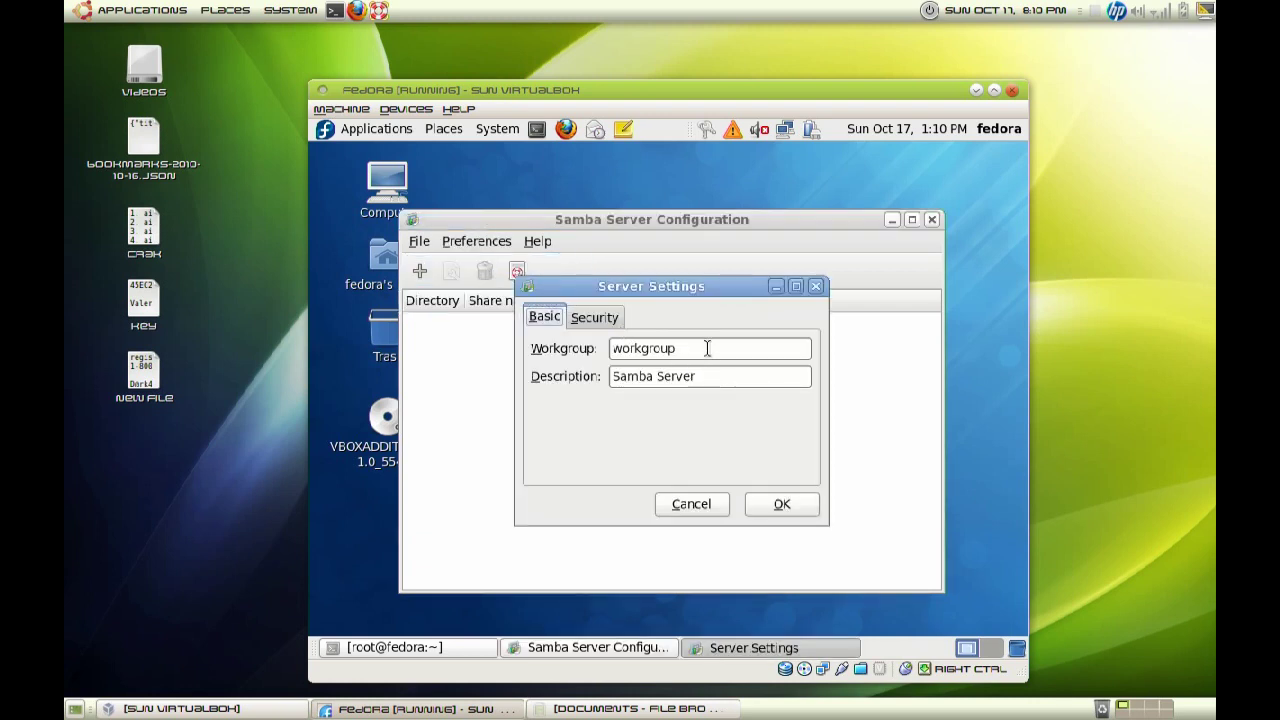
{"action": "left_click", "coordinate": [707, 347]}
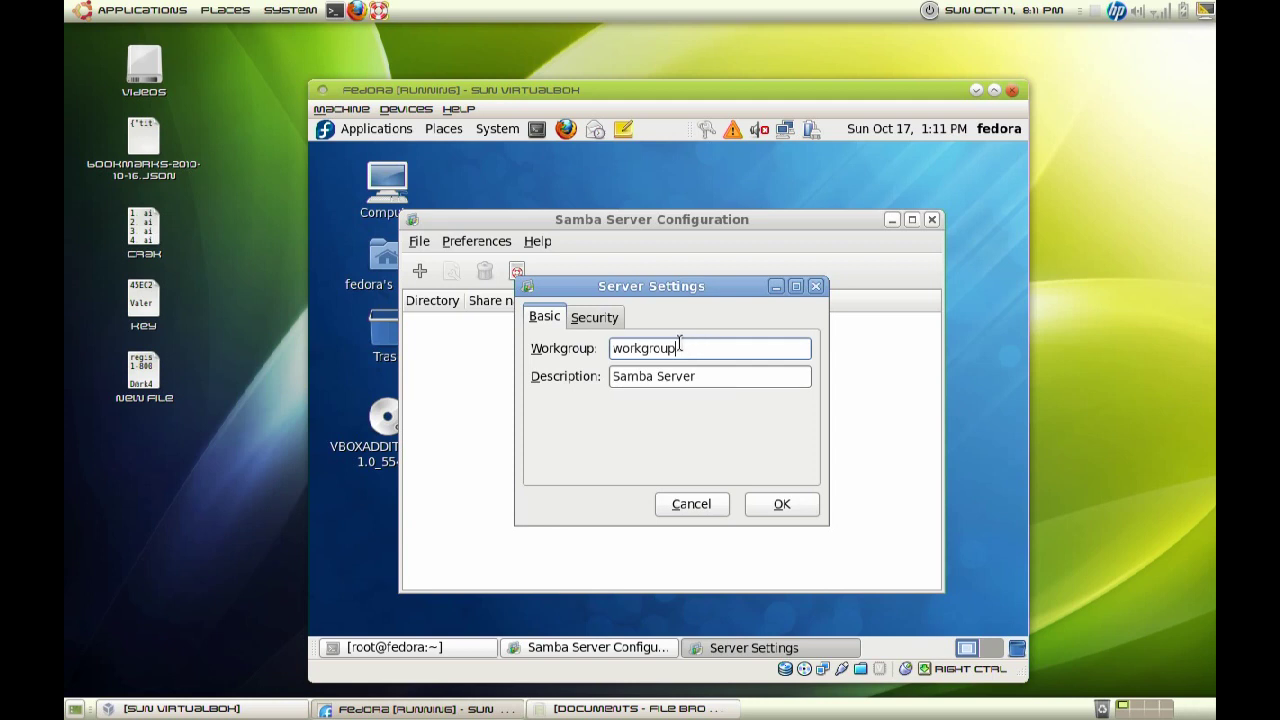
{"action": "left_click", "coordinate": [614, 320]}
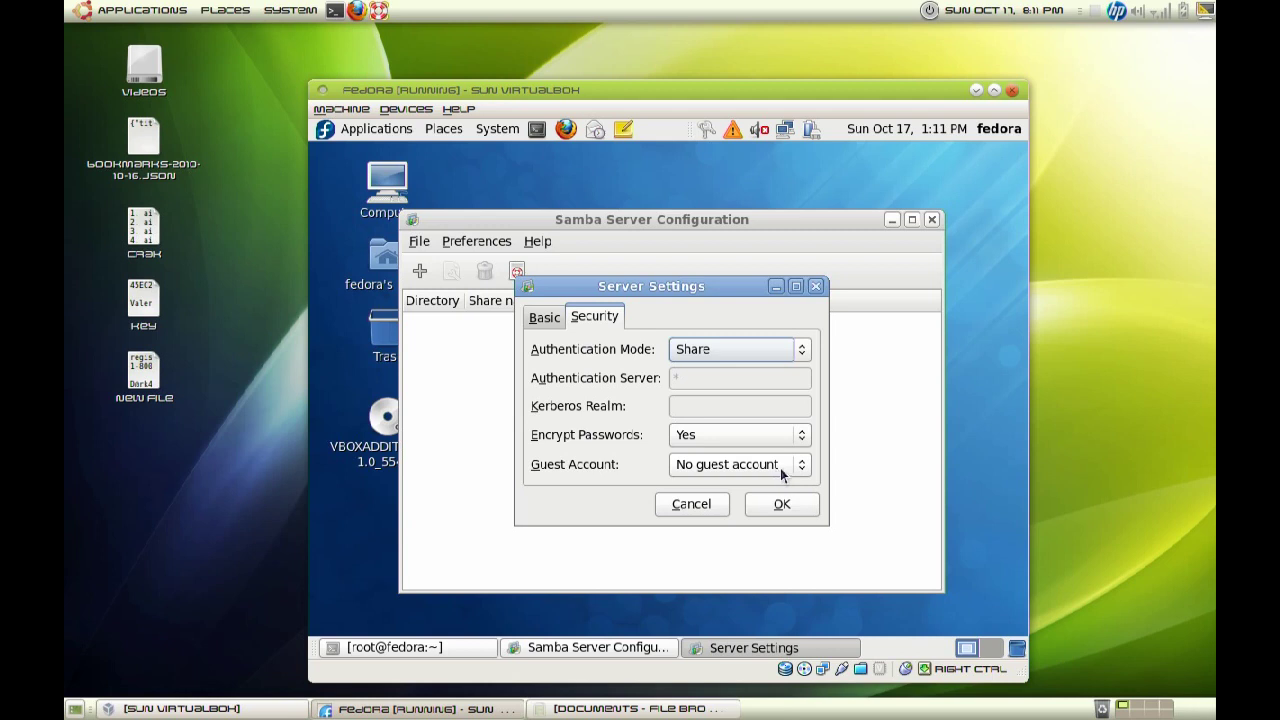
{"action": "left_click", "coordinate": [781, 510]}
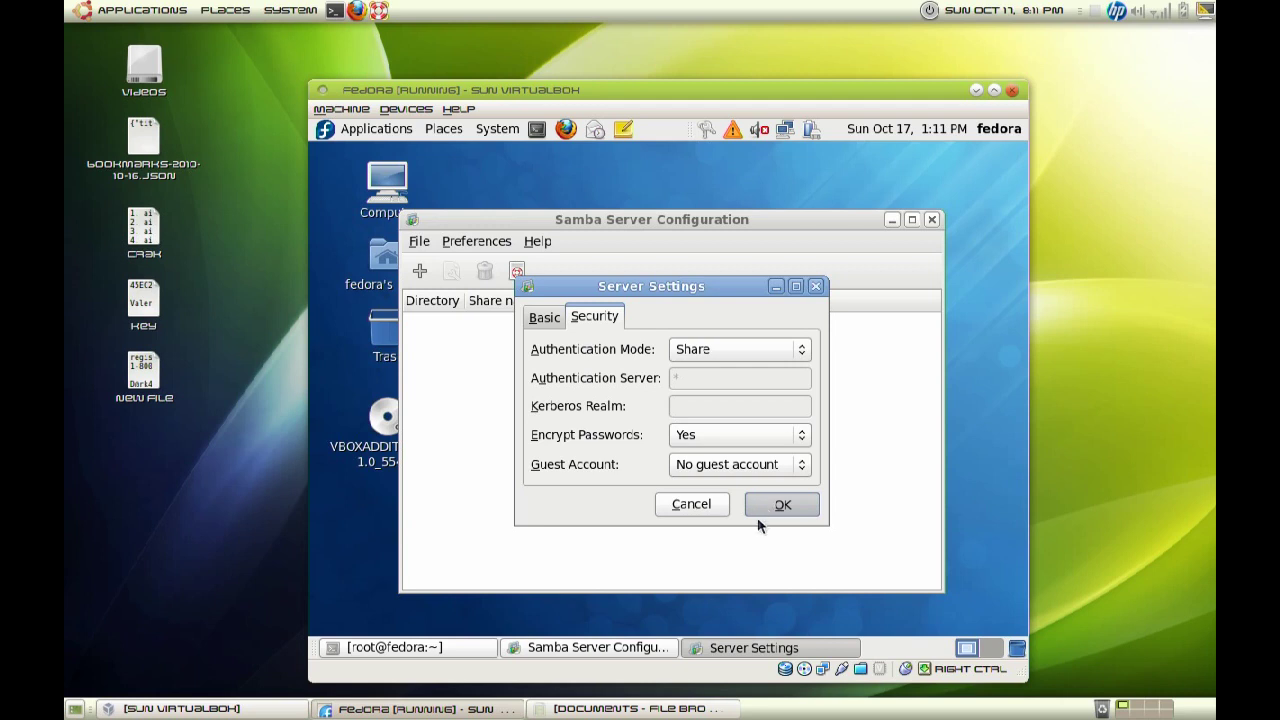
Step: Accept the Samba server settings and open the list of Samba users
{"action": "left_click", "coordinate": [781, 508]}
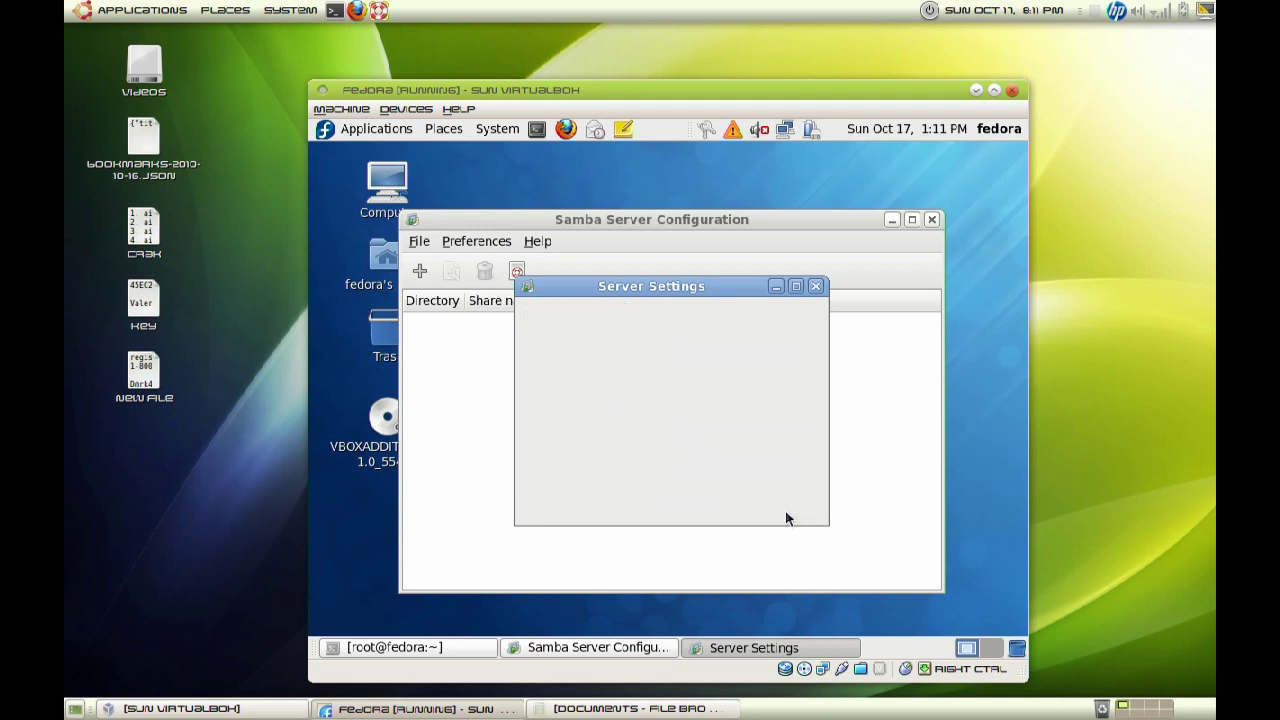
{"action": "left_click", "coordinate": [489, 245]}
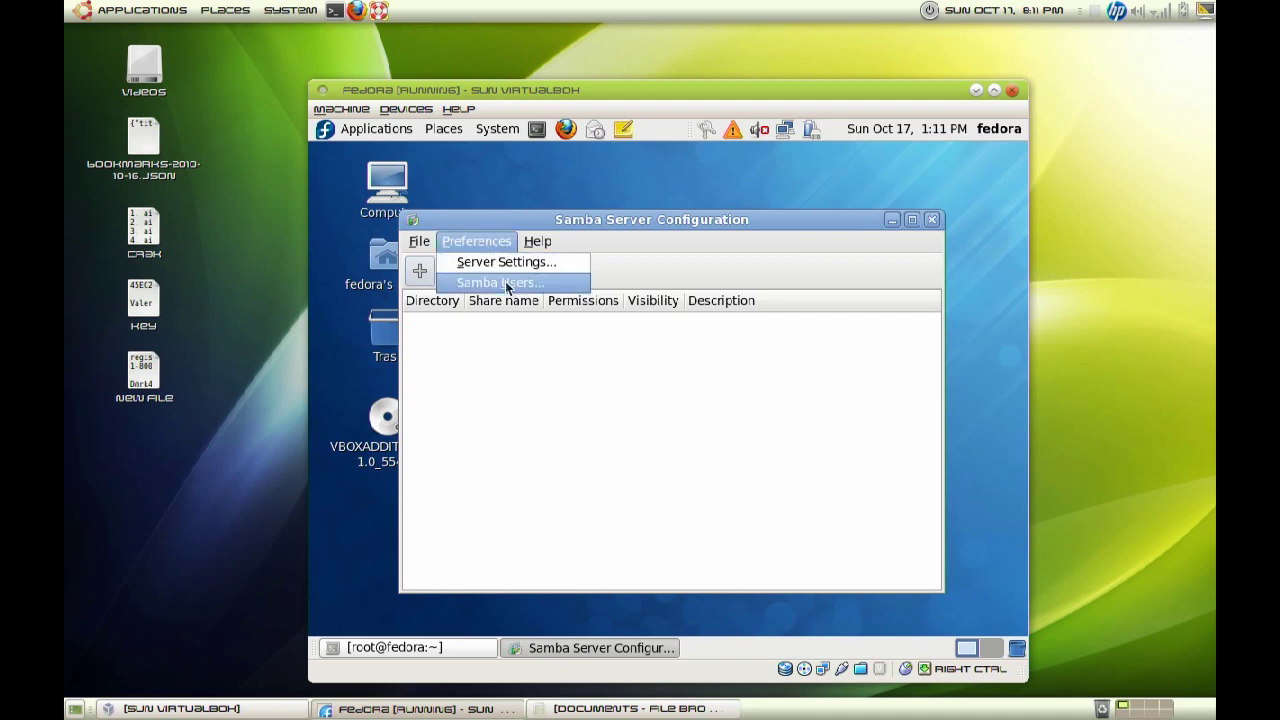
{"action": "left_click", "coordinate": [507, 285]}
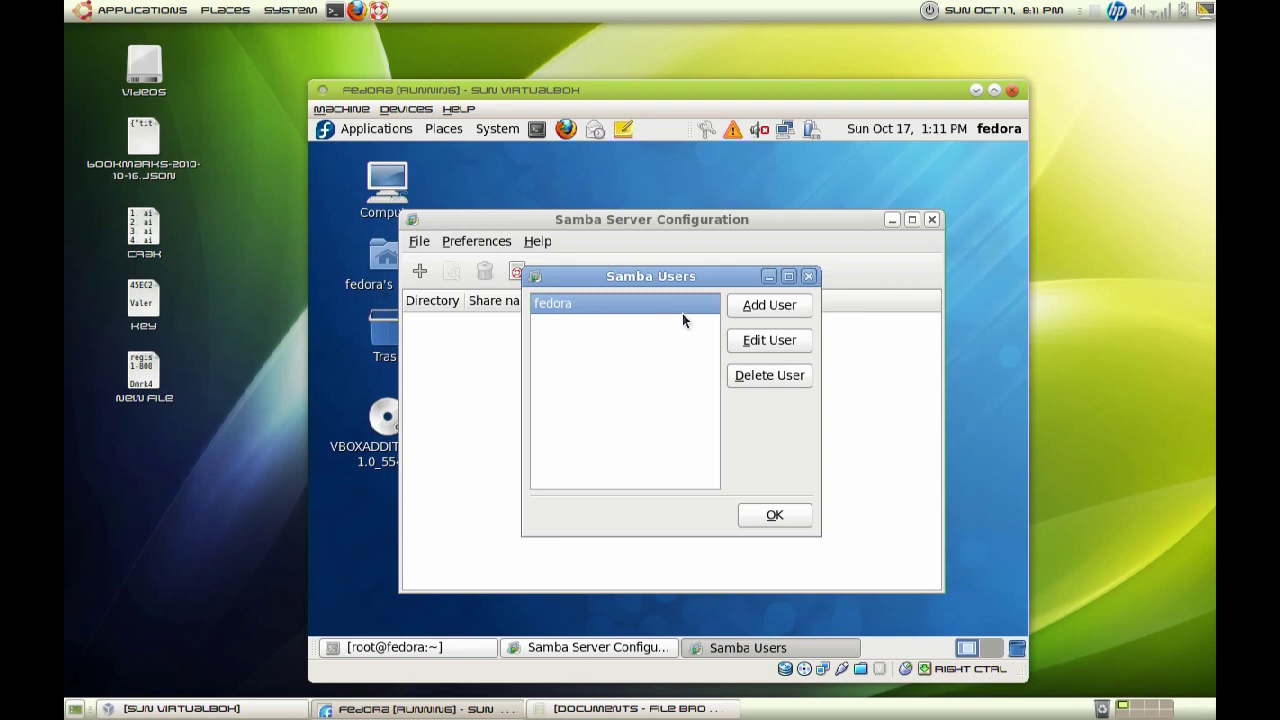
Step: Examine the Unix usernames available for a new Samba user, cancel the new user and close the user list
{"action": "left_click", "coordinate": [741, 314]}
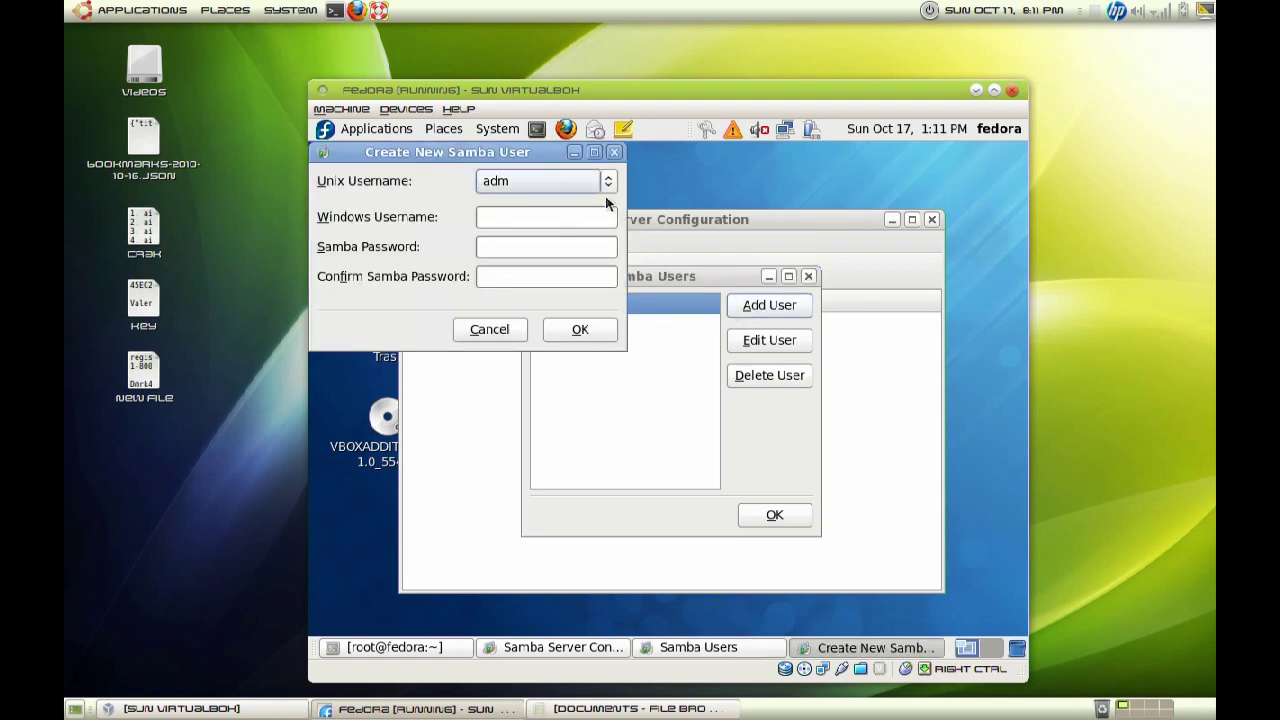
{"action": "left_click", "coordinate": [607, 184]}
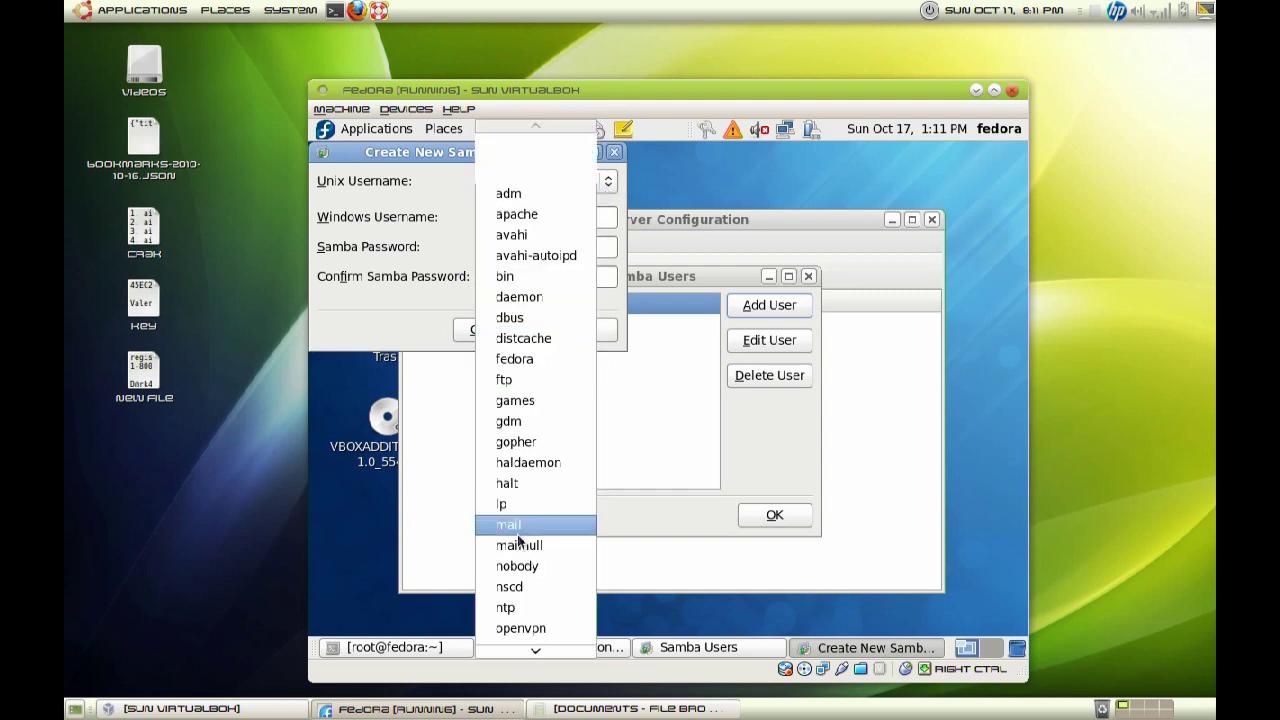
{"action": "scroll", "coordinate": [520, 535], "scroll_direction": "down", "scroll_amount": 3}
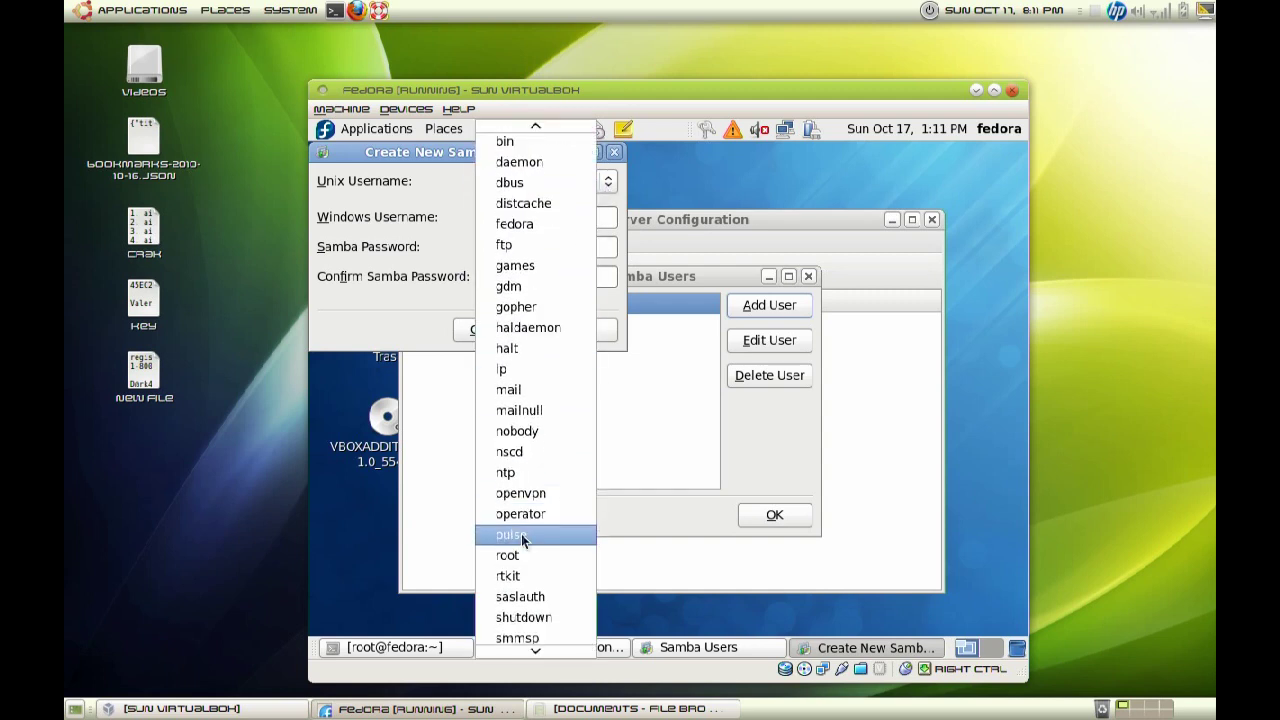
{"action": "scroll", "coordinate": [521, 534], "scroll_direction": "down", "scroll_amount": 3}
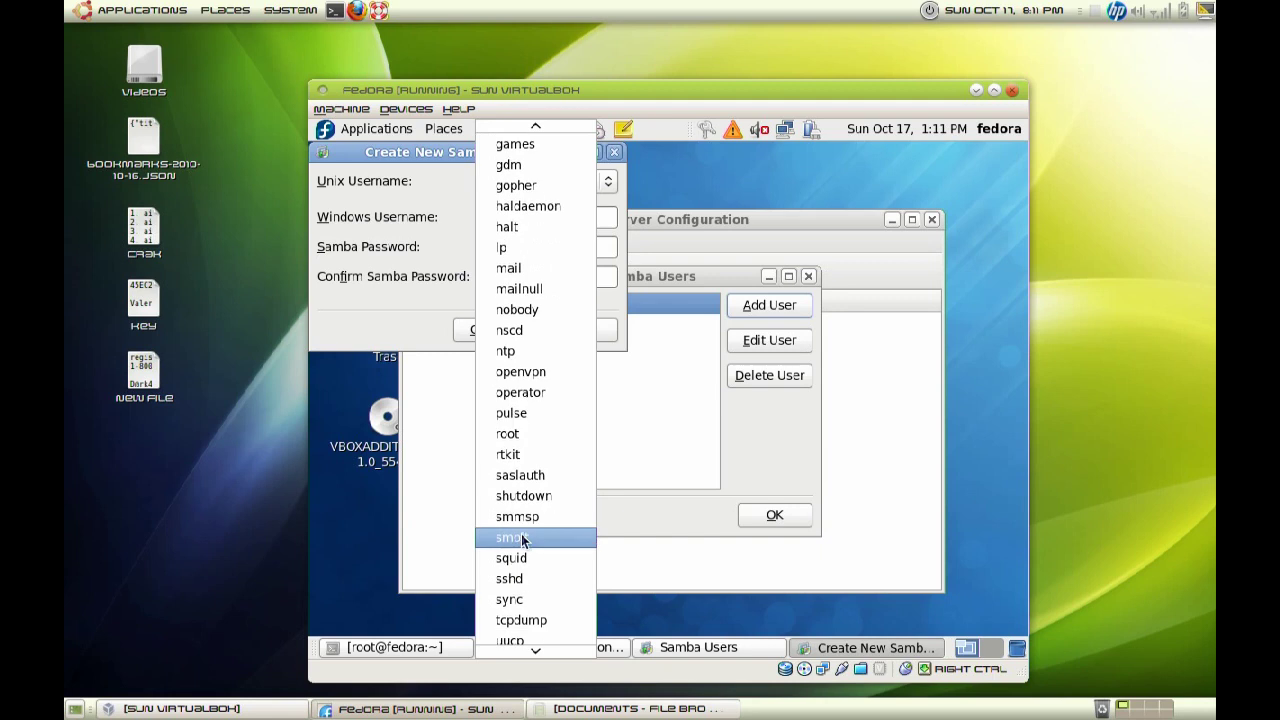
{"action": "scroll", "coordinate": [522, 540], "scroll_direction": "down", "scroll_amount": 1}
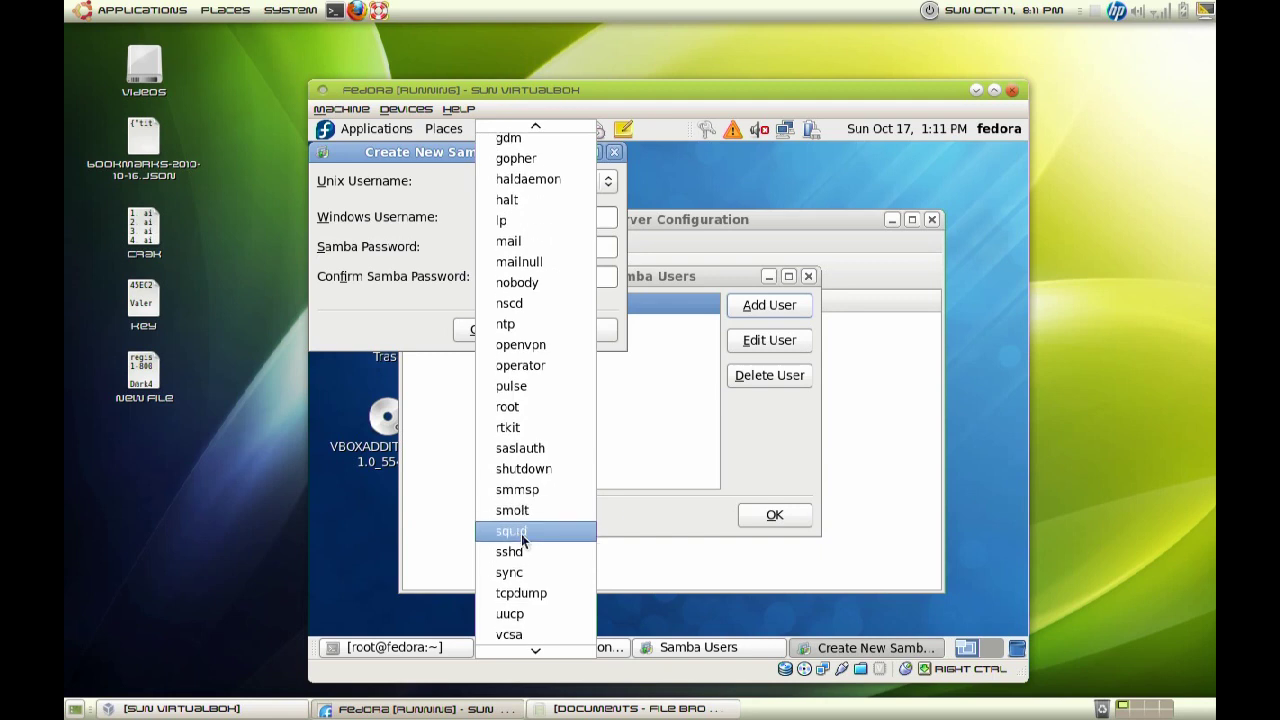
{"action": "scroll", "coordinate": [522, 540], "scroll_direction": "down", "scroll_amount": 1}
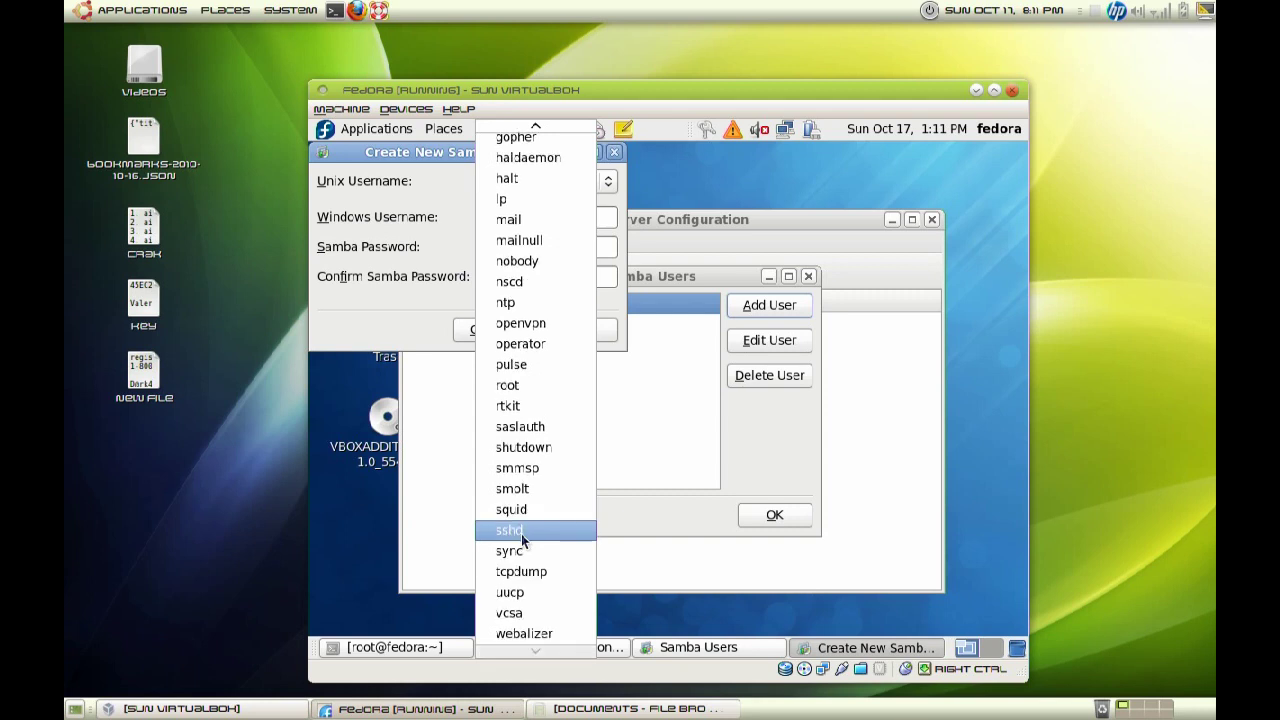
{"action": "scroll", "coordinate": [521, 540], "scroll_direction": "up", "scroll_amount": 5}
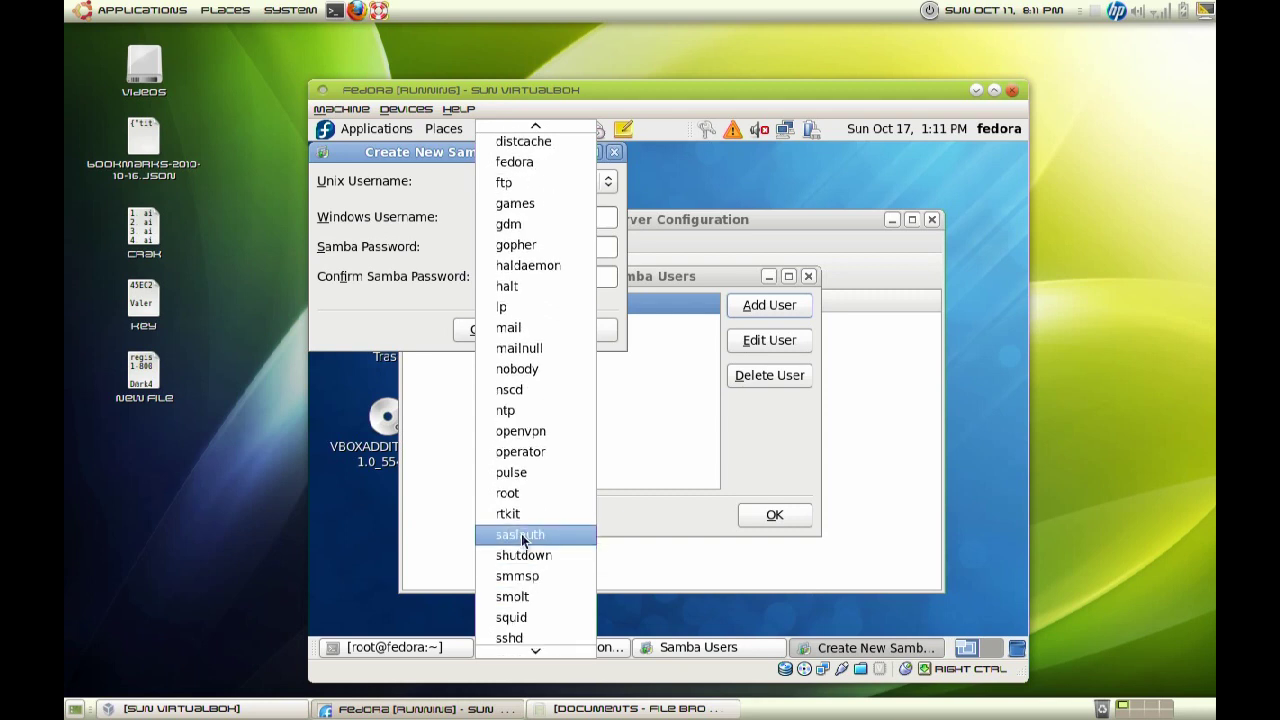
{"action": "left_click", "coordinate": [763, 220]}
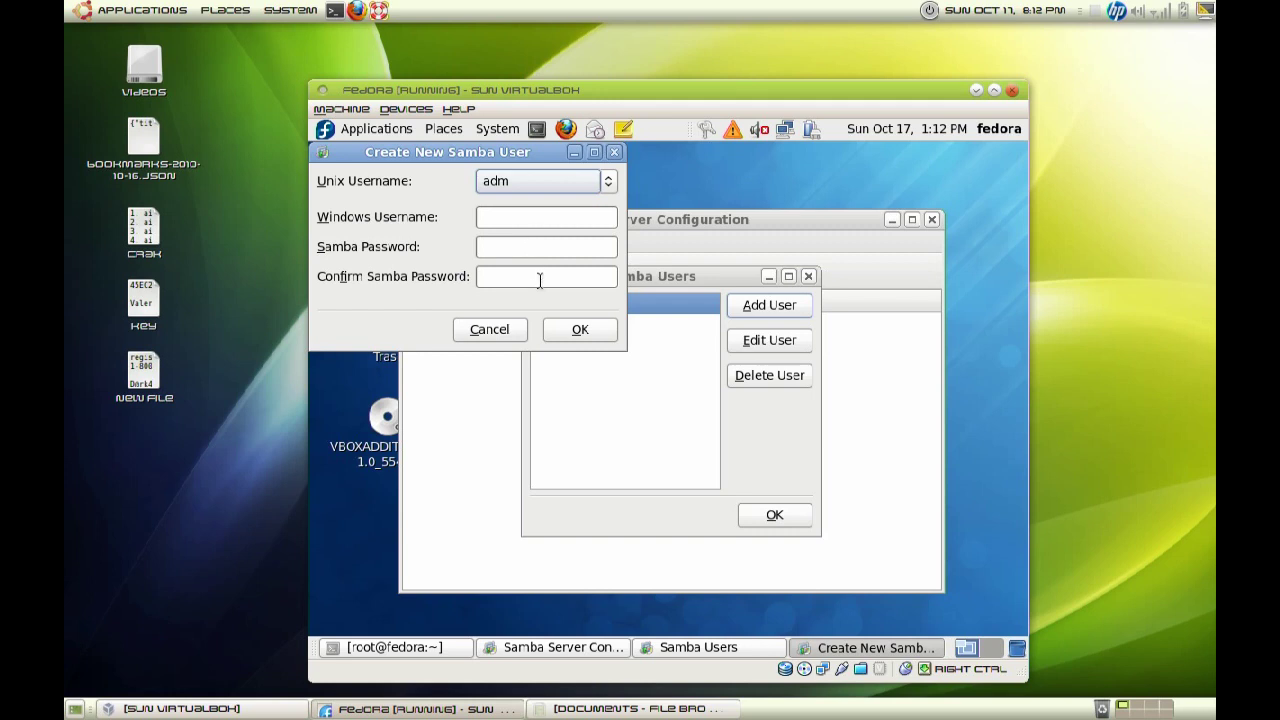
{"action": "left_click", "coordinate": [513, 326]}
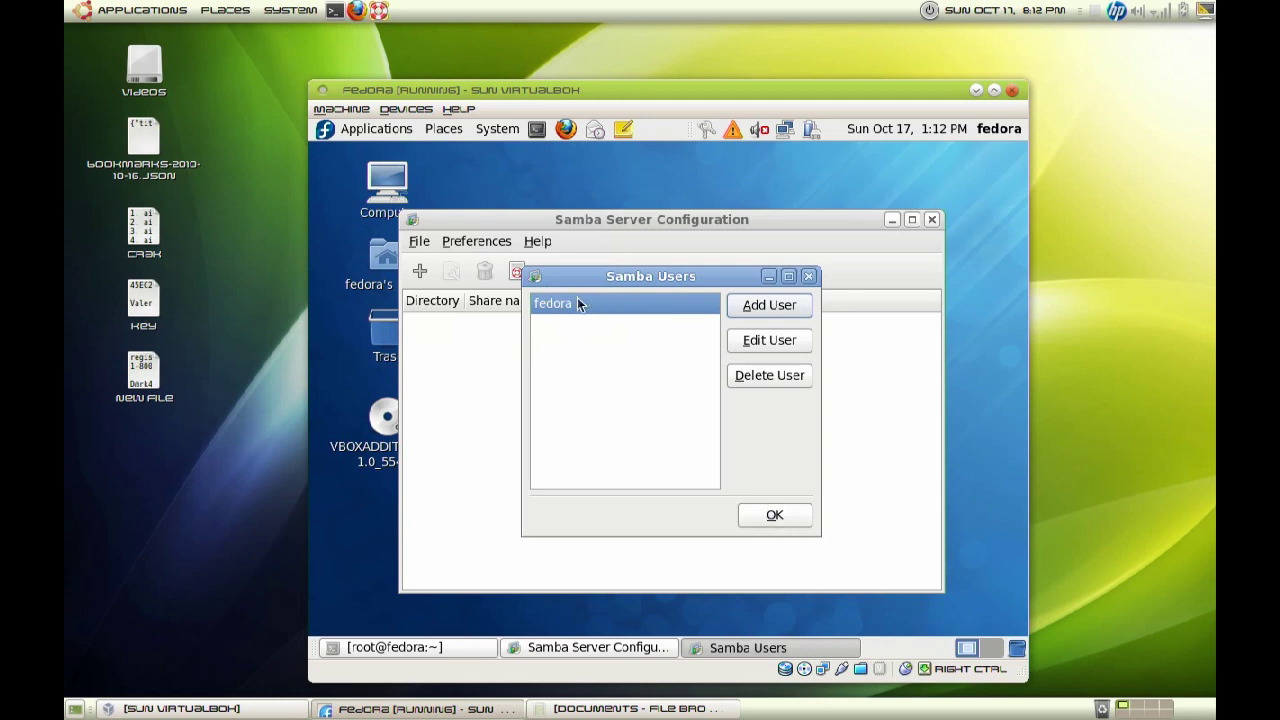
{"action": "left_click", "coordinate": [752, 508]}
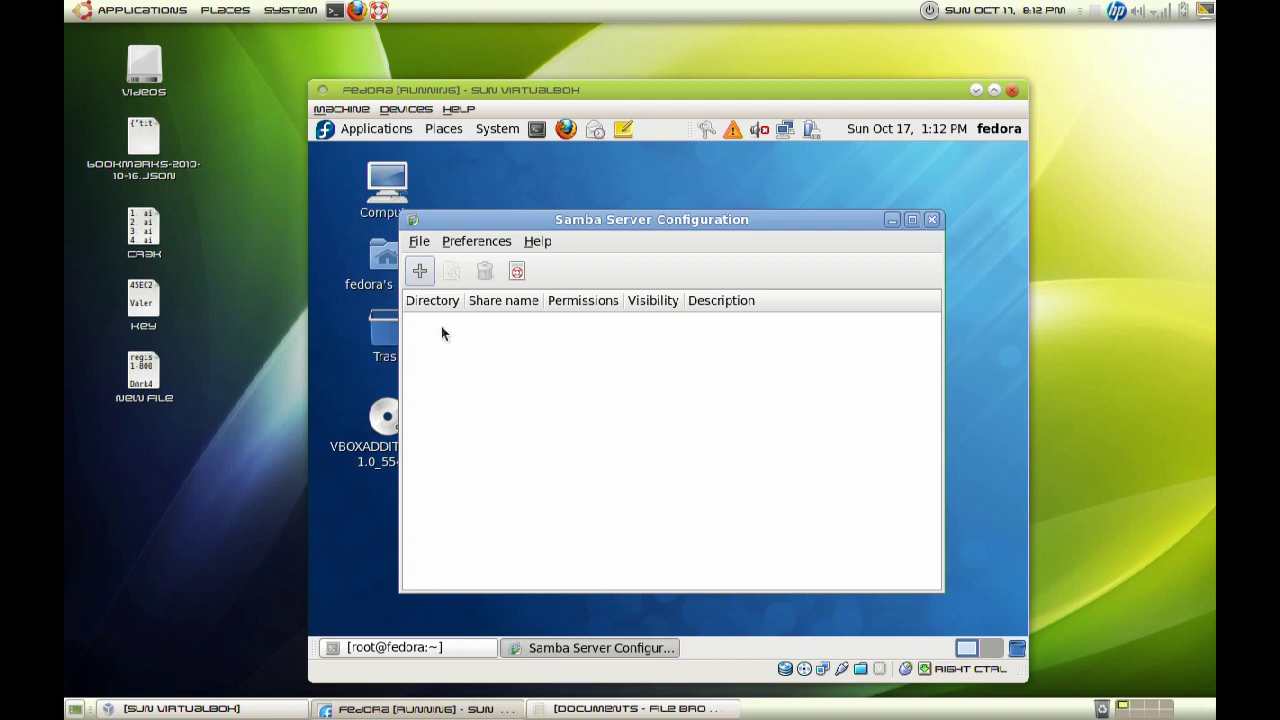
Step: Start a new Samba share and choose the share folder in fedora's home as its directory
{"action": "left_click", "coordinate": [420, 272]}
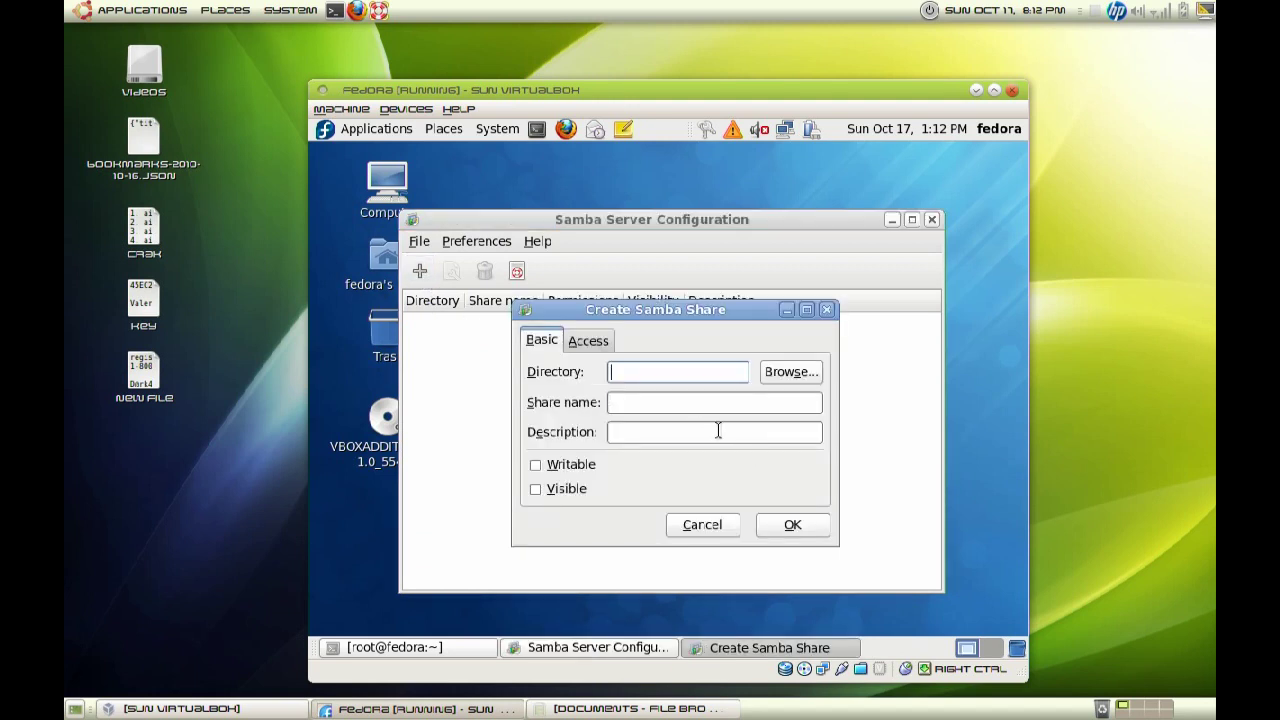
{"action": "left_click", "coordinate": [771, 376]}
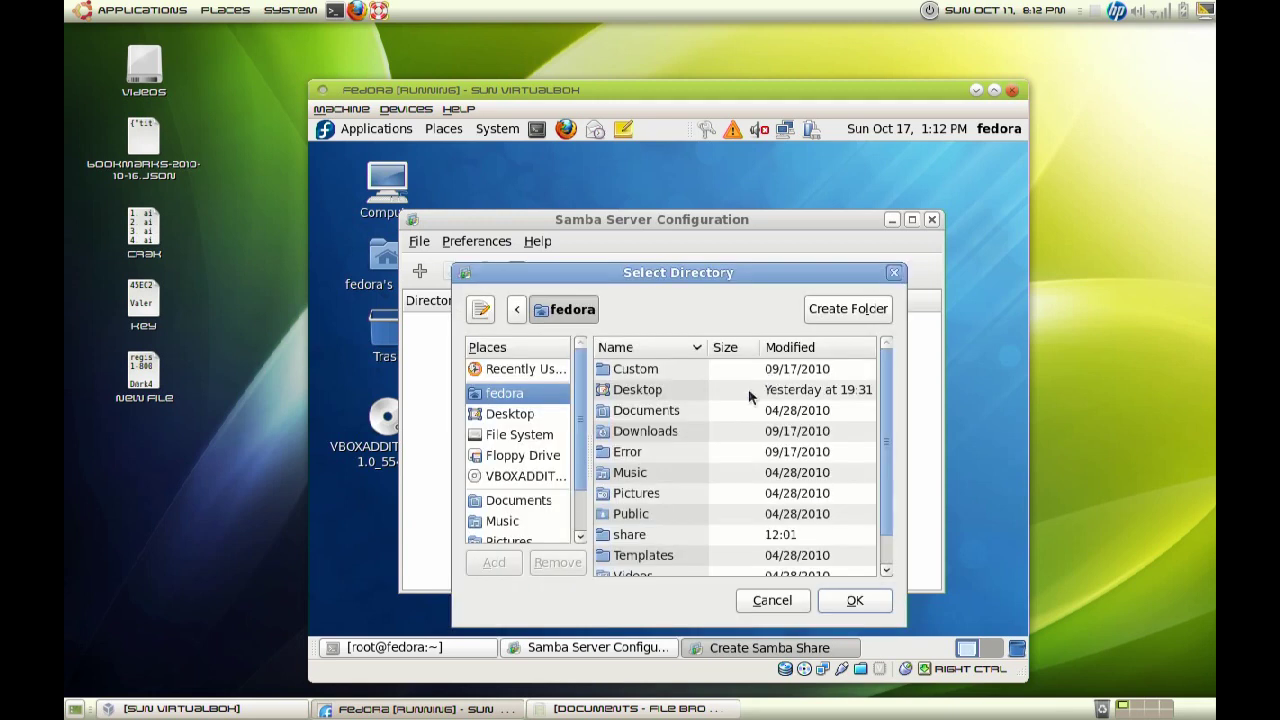
{"action": "left_click", "coordinate": [642, 532]}
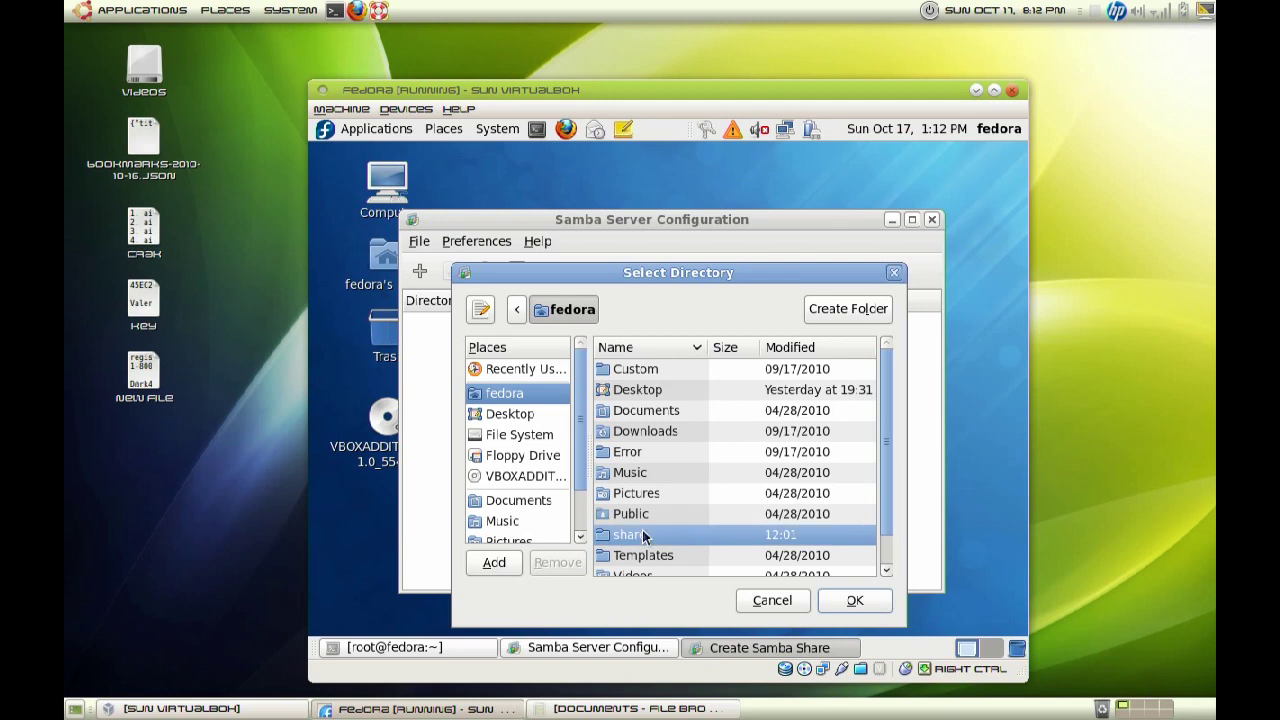
{"action": "left_click", "coordinate": [853, 601]}
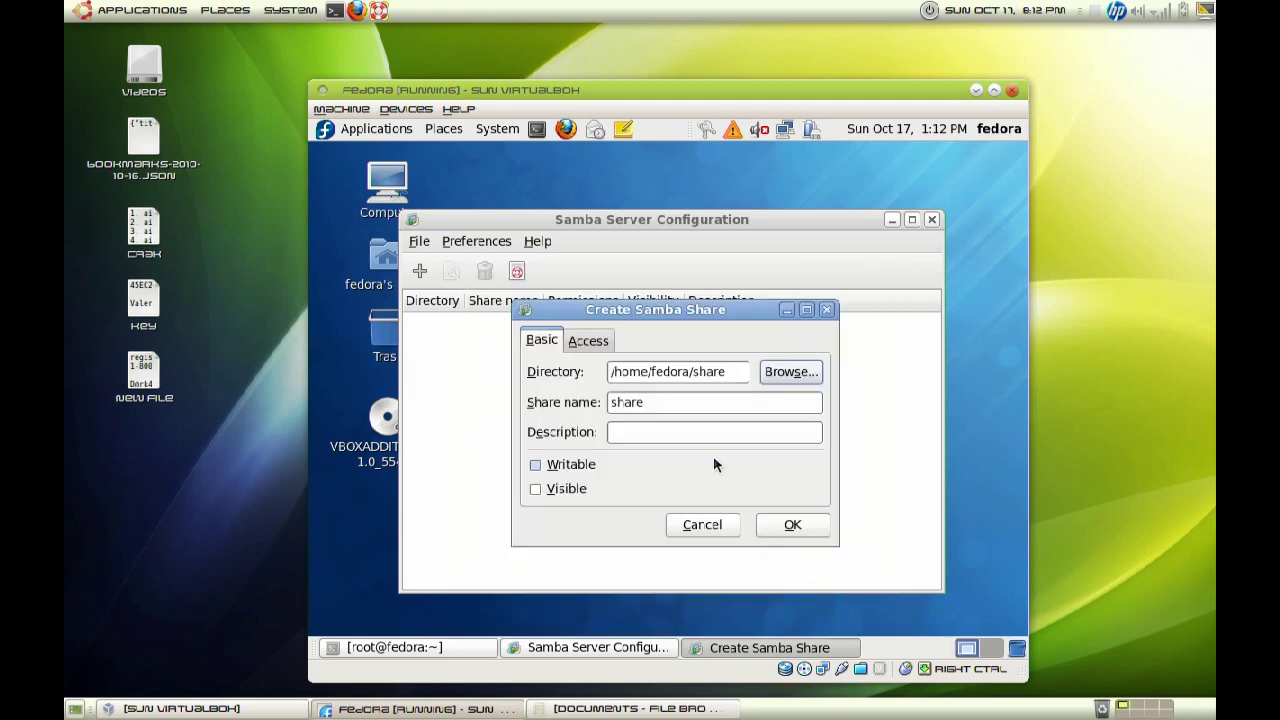
Step: Describe the share as "shared documents" and make it writable and visible
{"action": "left_click", "coordinate": [650, 434]}
{"action": "type", "text": "shared d"}
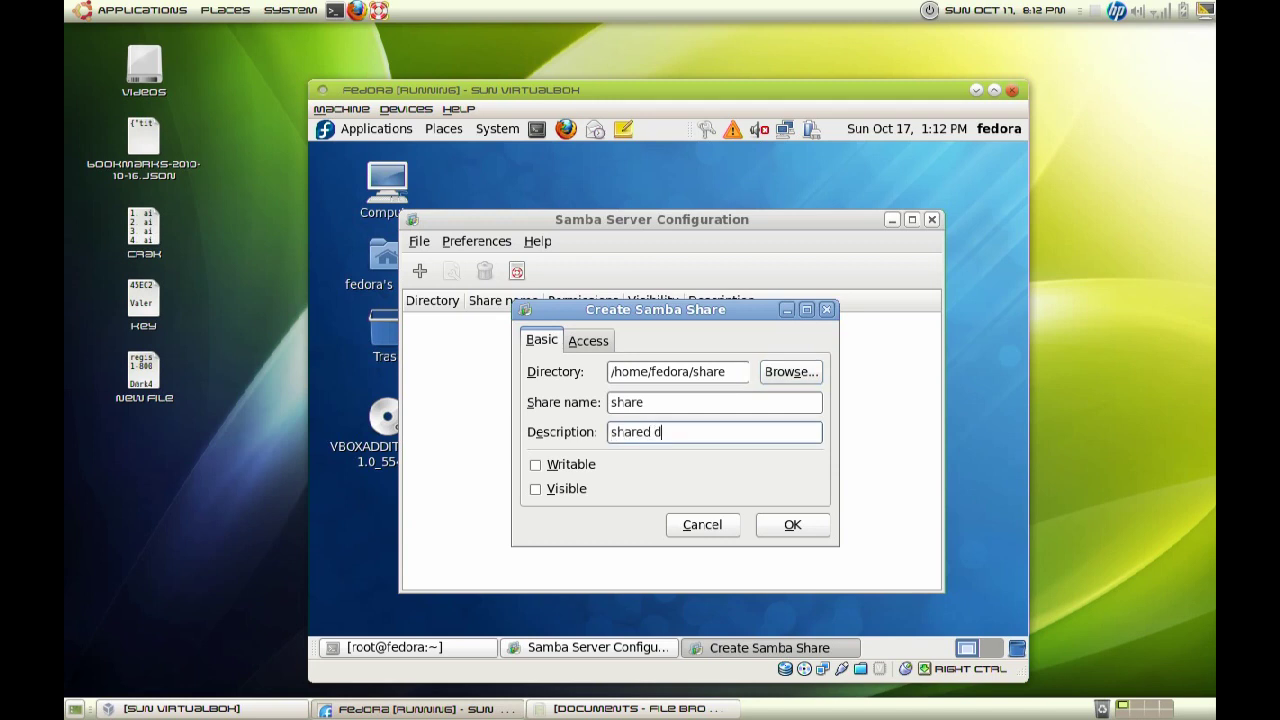
{"action": "type", "text": "ocumetns"}
{"action": "key", "text": "BackSpace"}
{"action": "key", "text": "BackSpace"}
{"action": "key", "text": "BackSpace"}
{"action": "type", "text": "nts"}
{"action": "left_click", "coordinate": [537, 466]}
{"action": "left_click", "coordinate": [538, 490]}
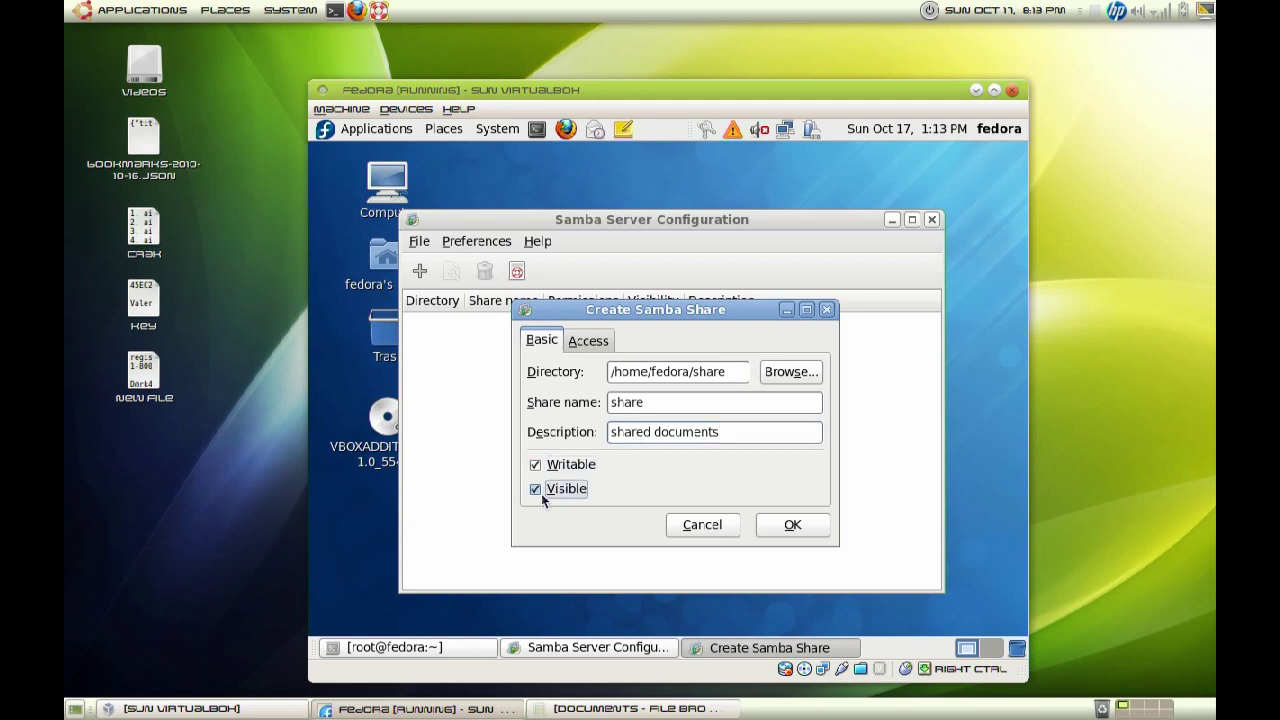
Step: Restrict access to the share to the specific user fedora and create the share
{"action": "left_click", "coordinate": [588, 342]}
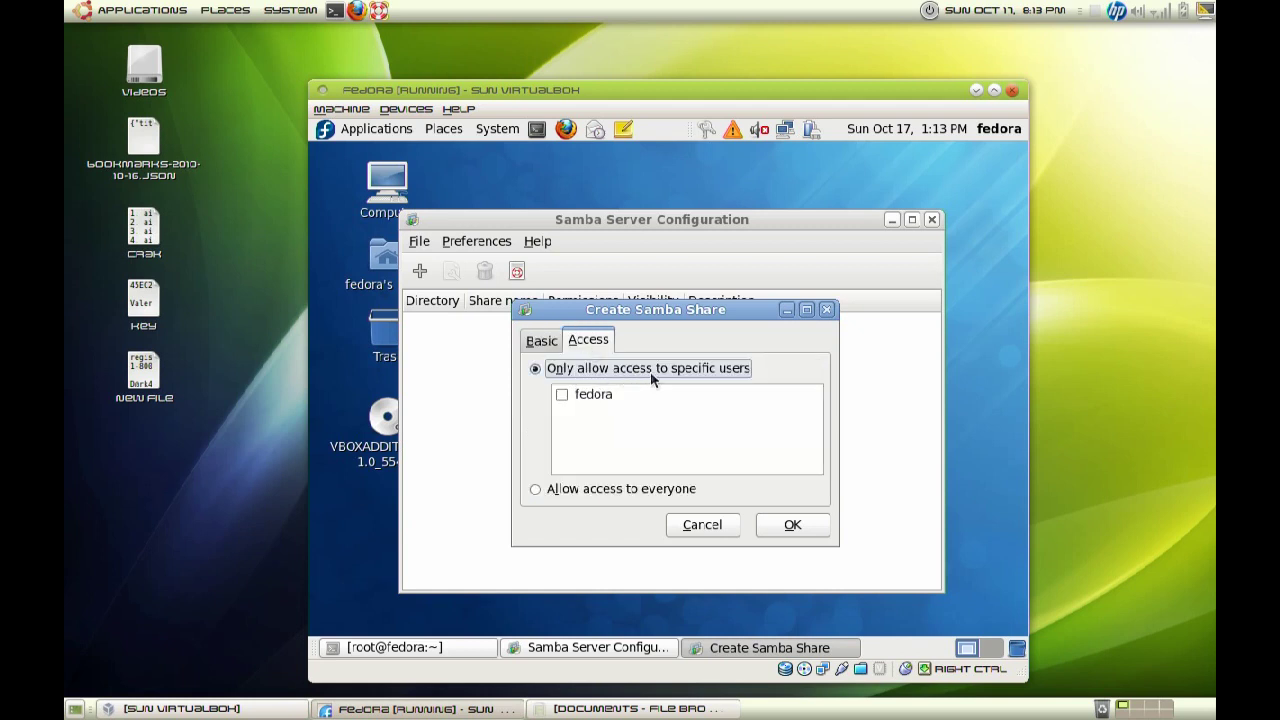
{"action": "left_click", "coordinate": [562, 395]}
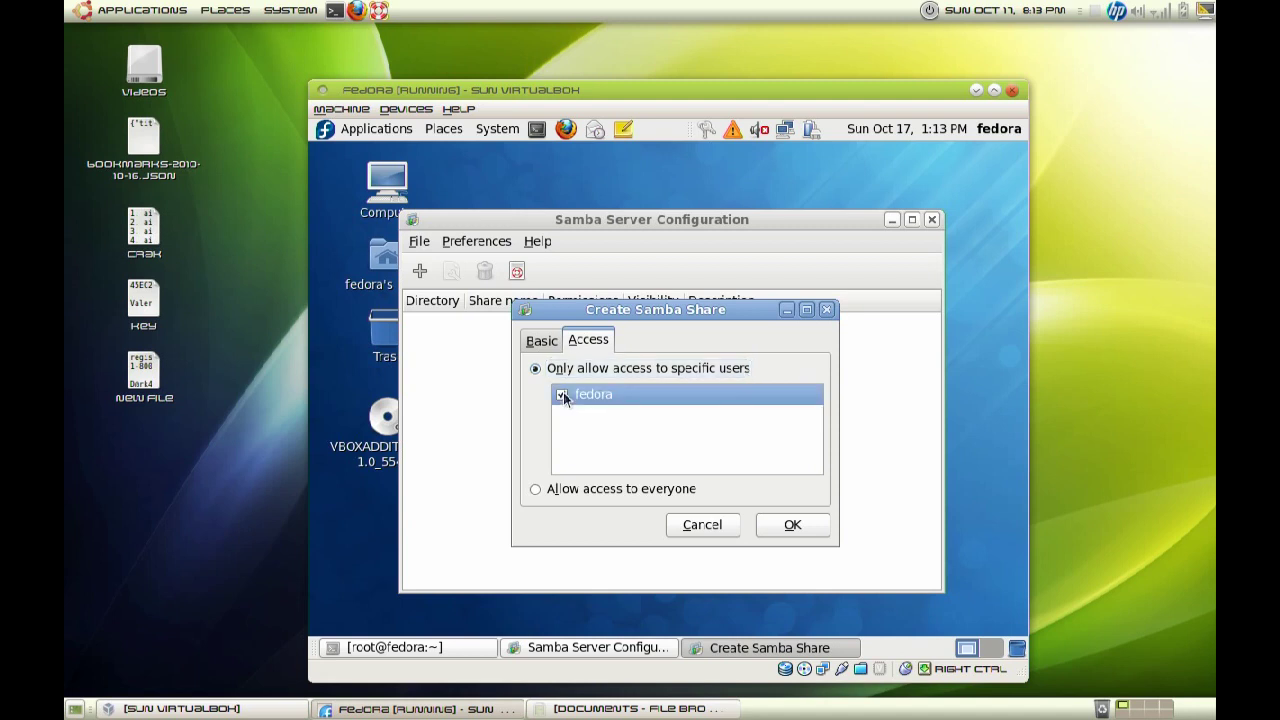
{"action": "left_click", "coordinate": [796, 526]}
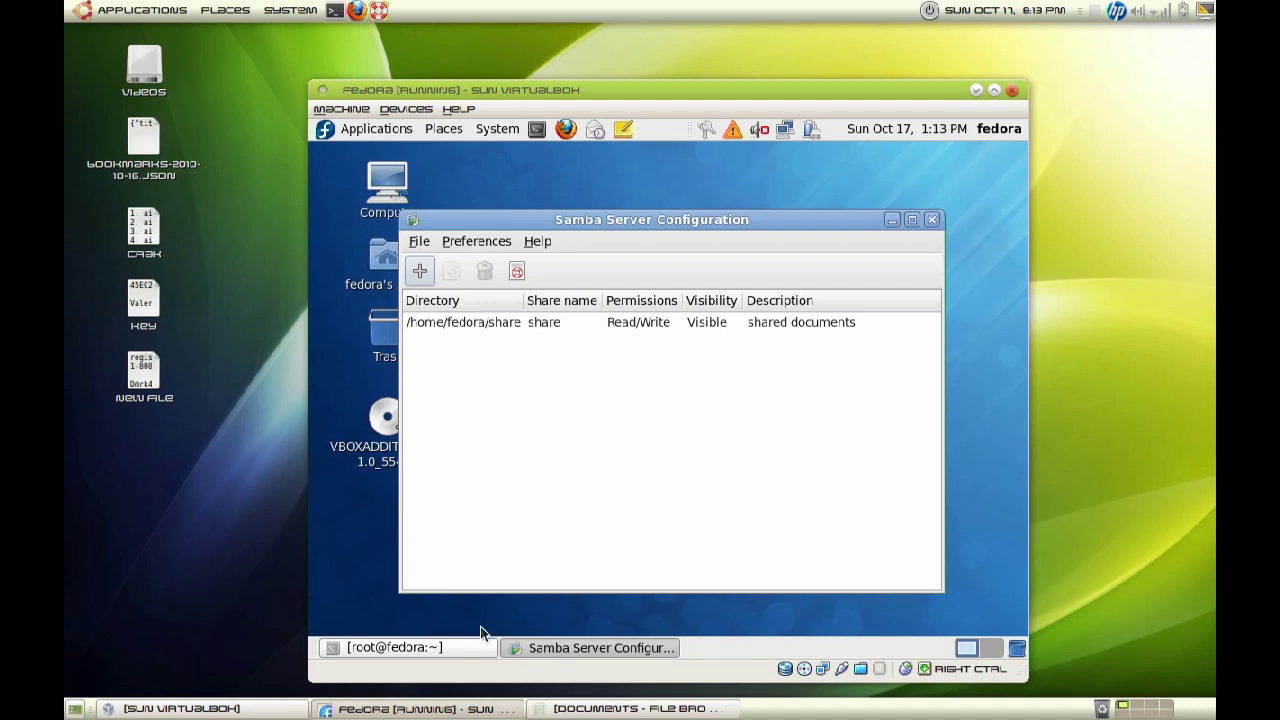
Step: Switch to the root terminal and restart the Samba service with service smb restart
{"action": "left_click", "coordinate": [400, 648]}
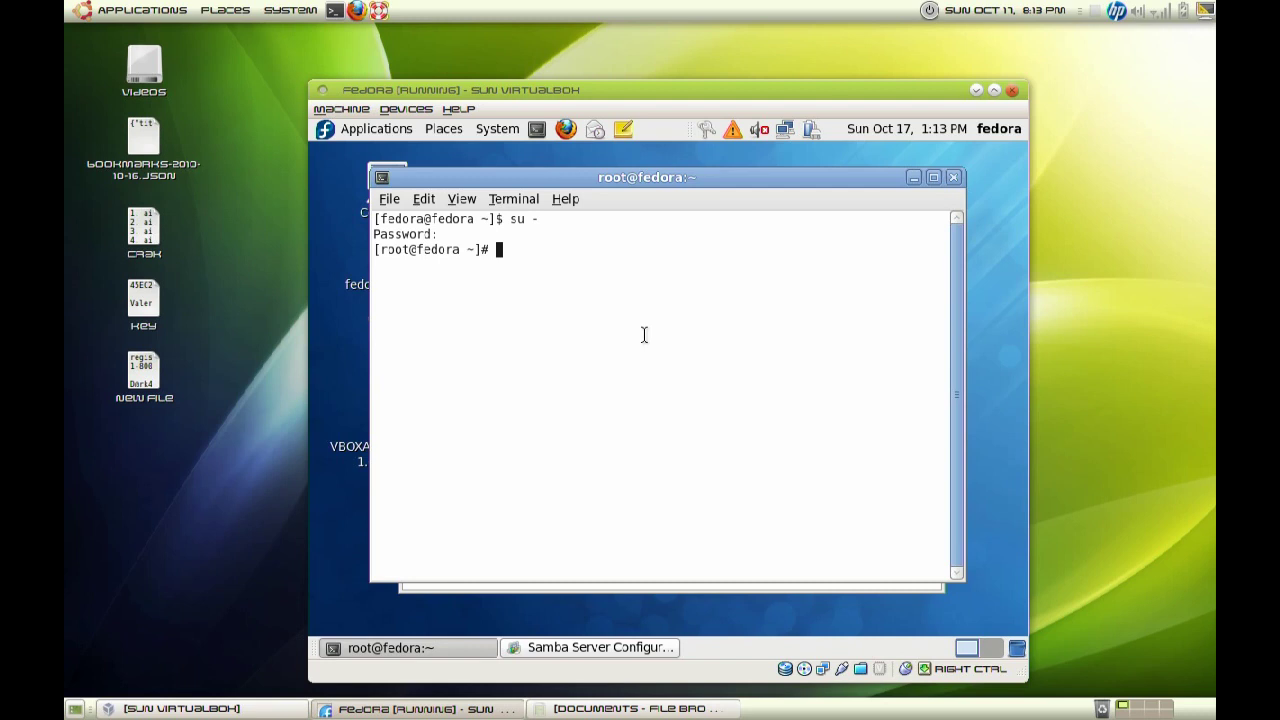
{"action": "type", "text": "service smb restart"}
{"action": "key", "text": "Return"}
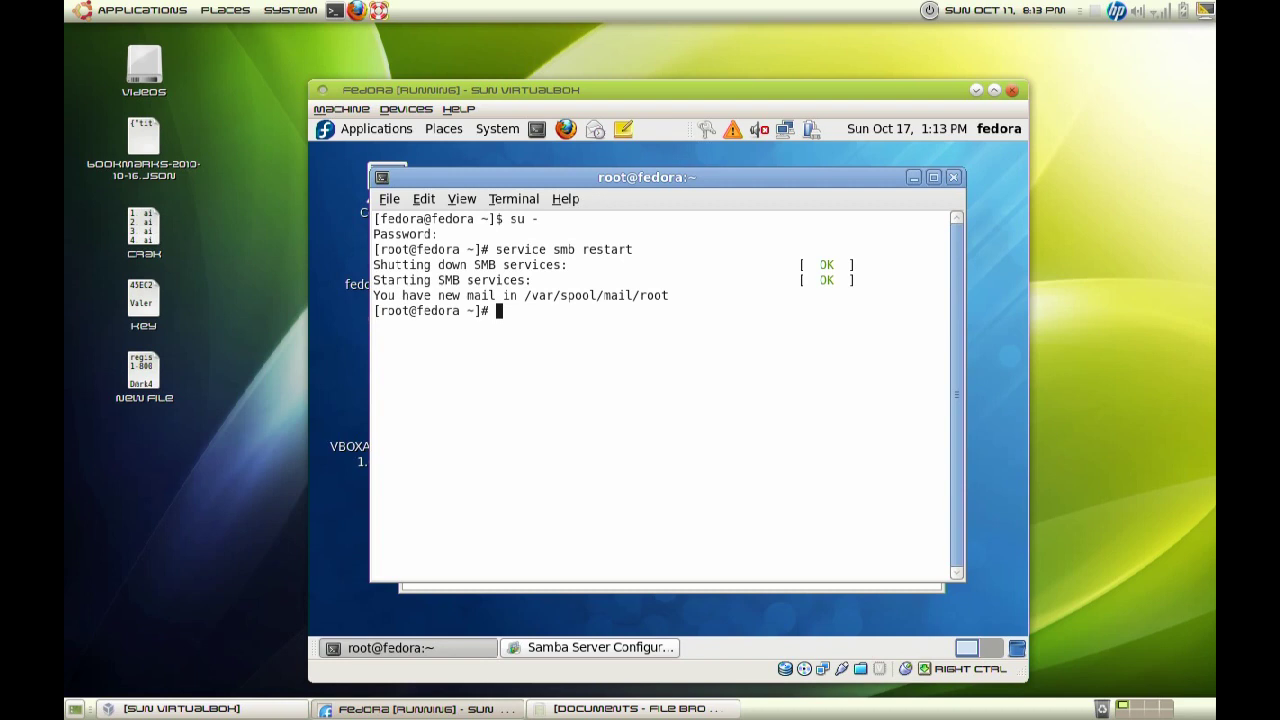
Step: Check the Samba configuration with testparm and display the dump of the service definitions
{"action": "type", "text": "testparm"}
{"action": "key", "text": "Return"}
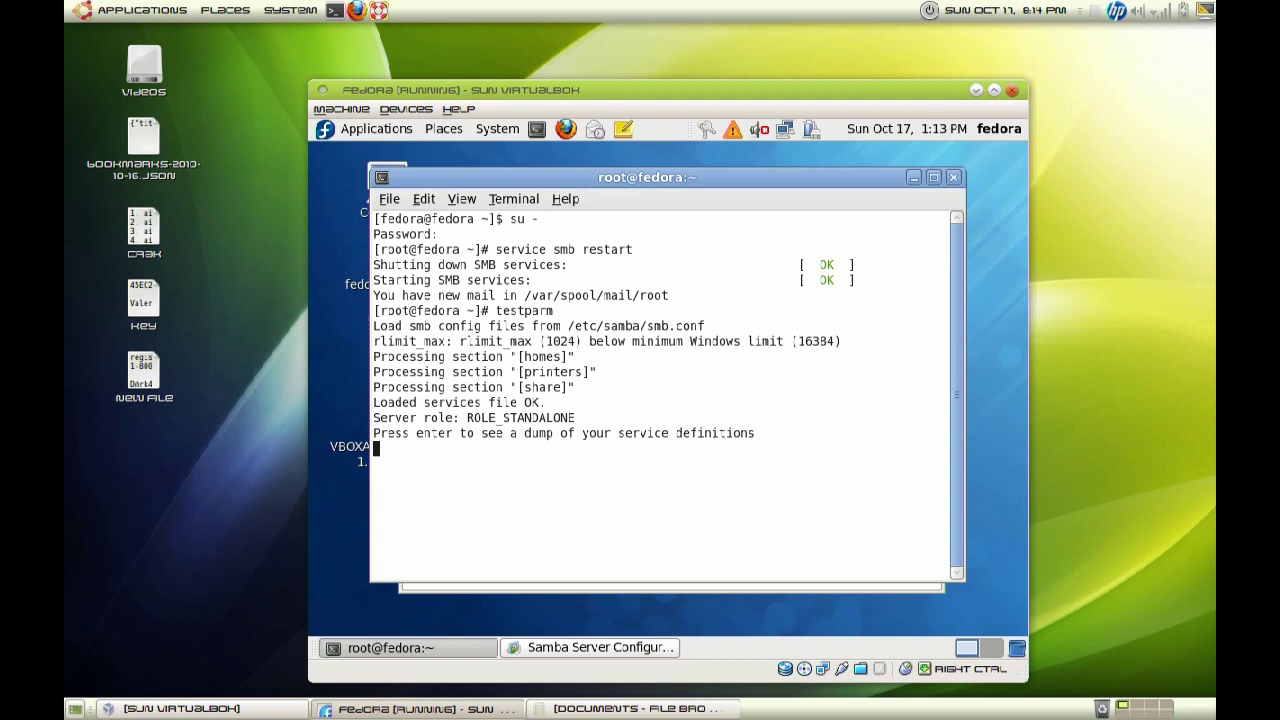
{"action": "key", "text": "Return"}
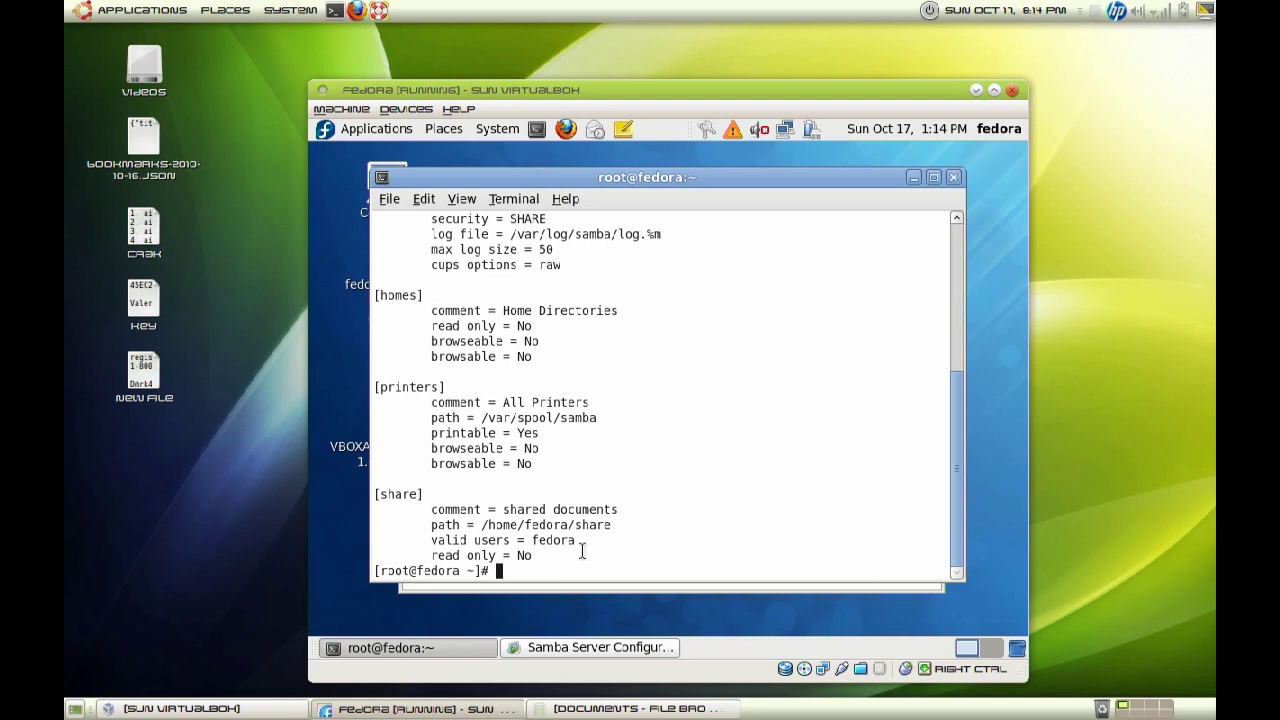
Step: Exit the root session and the user shell to close the terminal
{"action": "type", "text": "exit"}
{"action": "key", "text": "Return"}
{"action": "type", "text": "exit"}
{"action": "key", "text": "Return"}
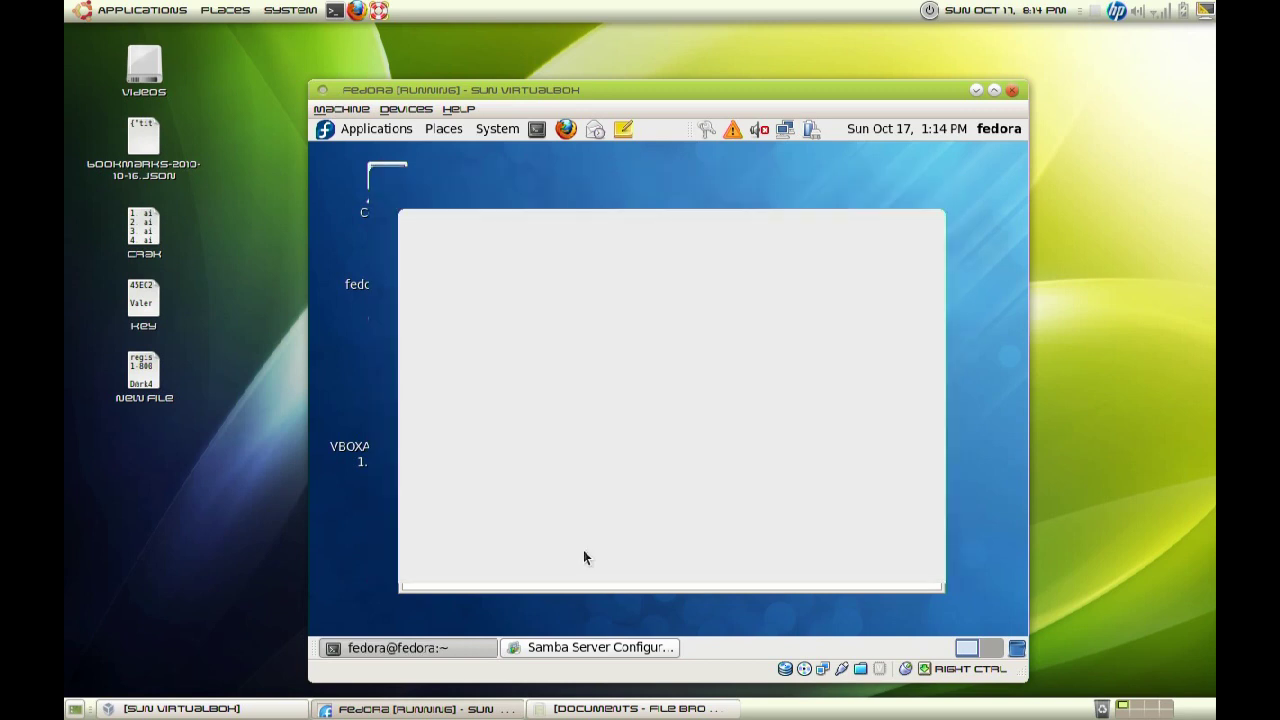